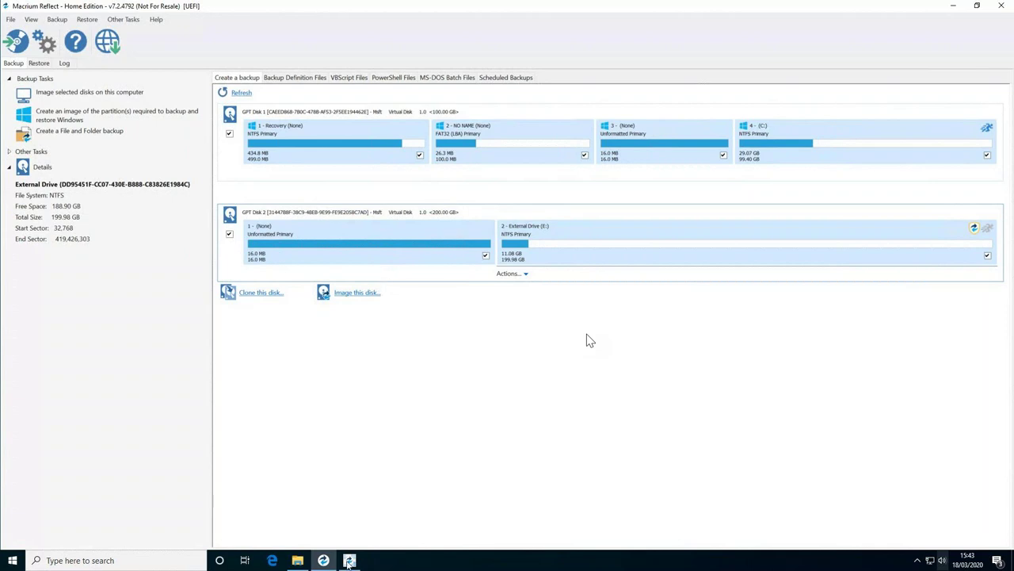
Step: Browse in File Explorer to Program Files\Macrium\Reflect on Local Disk (C:) and locate mrcbttools.exe
click(349, 560)
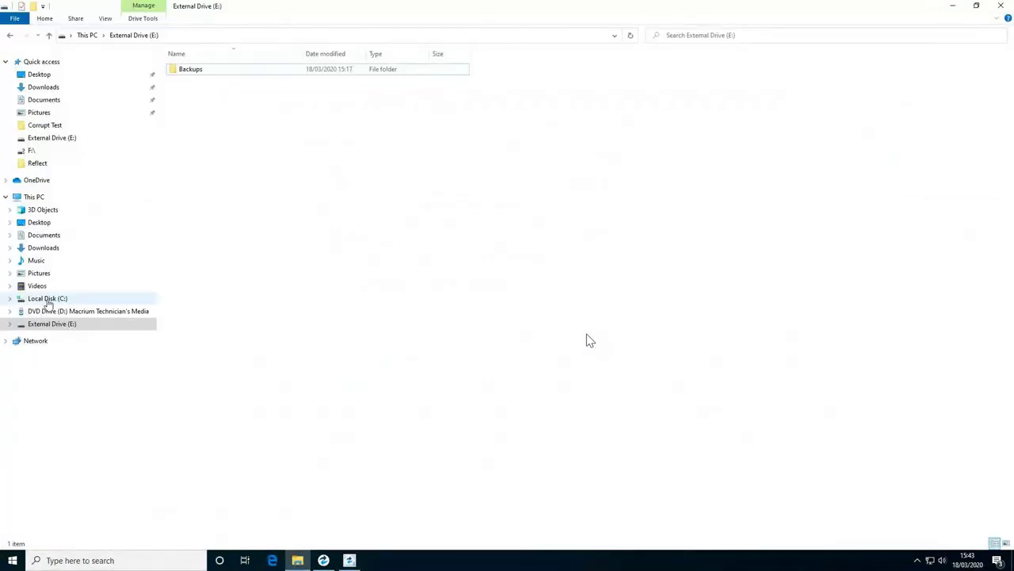
click(48, 298)
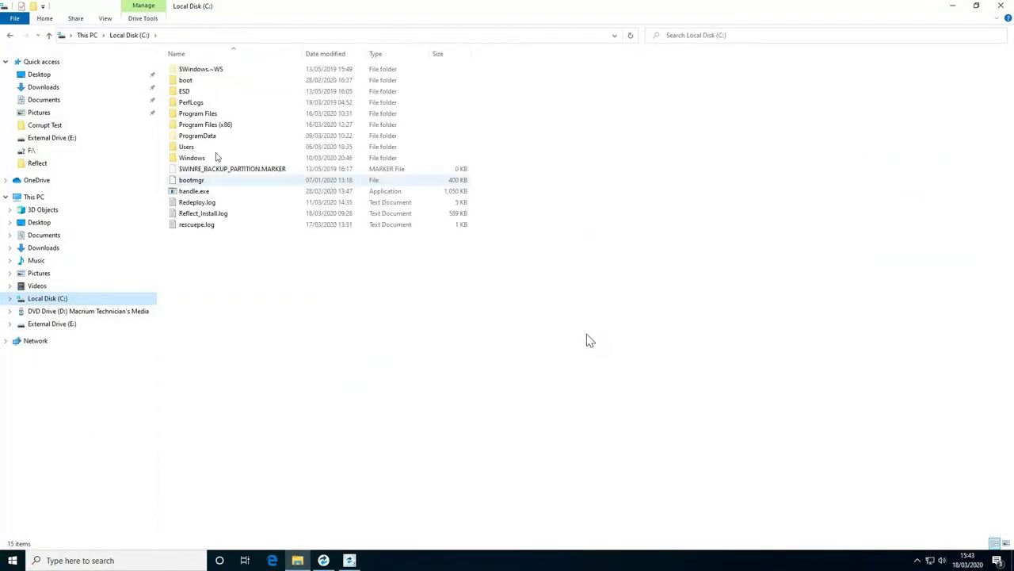
double_click(216, 115)
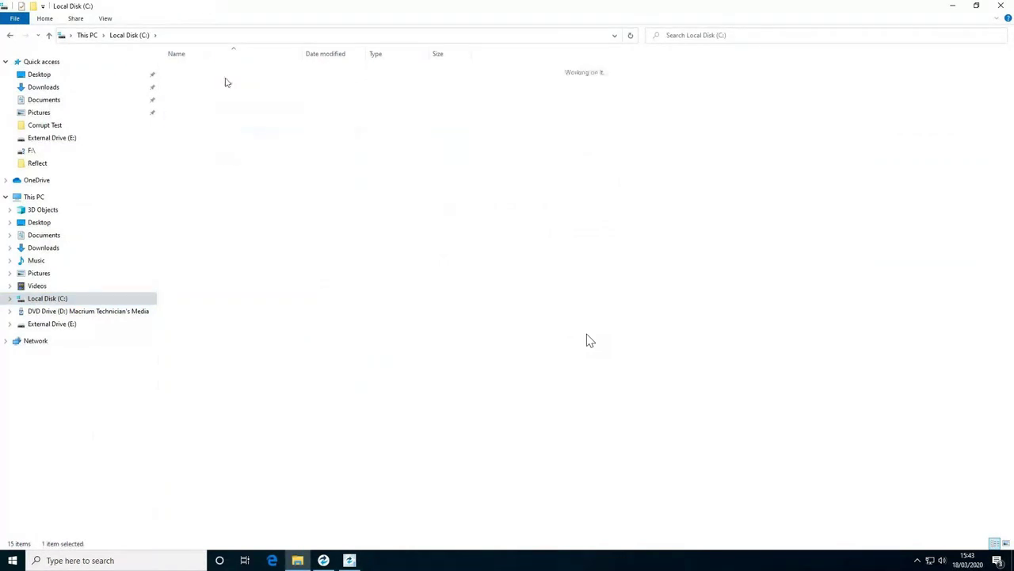
double_click(188, 128)
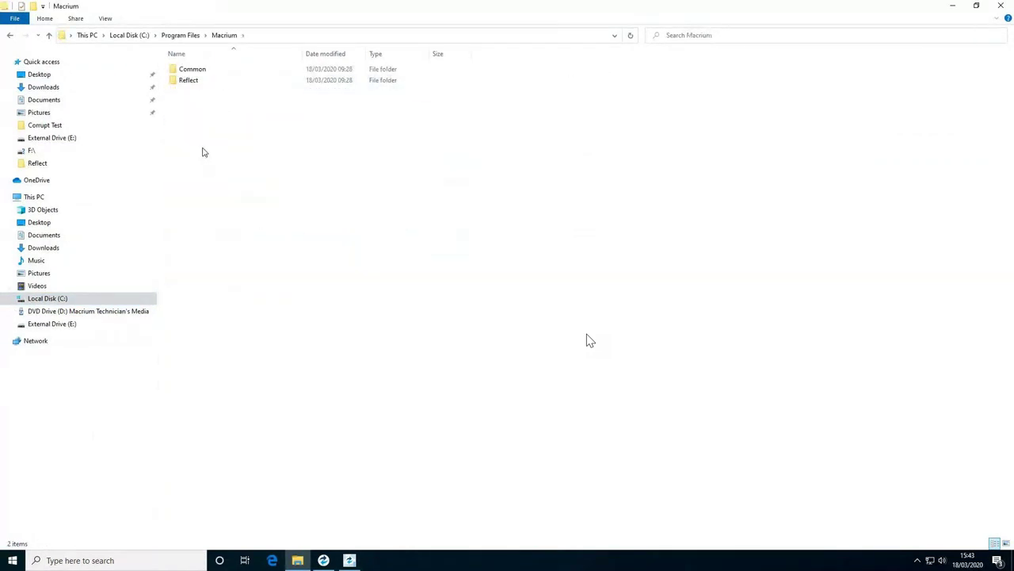
double_click(202, 82)
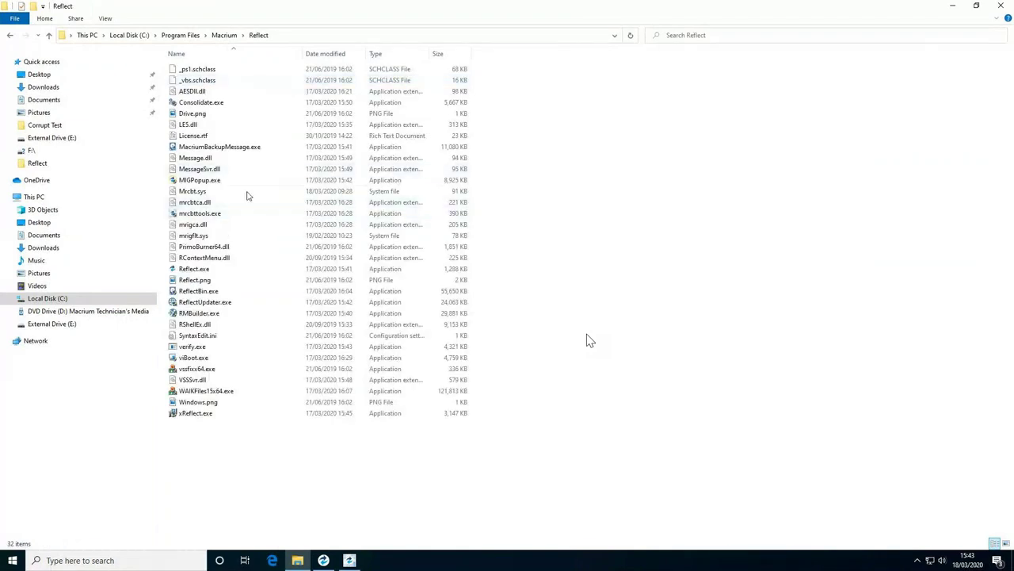
mouse_move(244, 196)
mouse_move(202, 215)
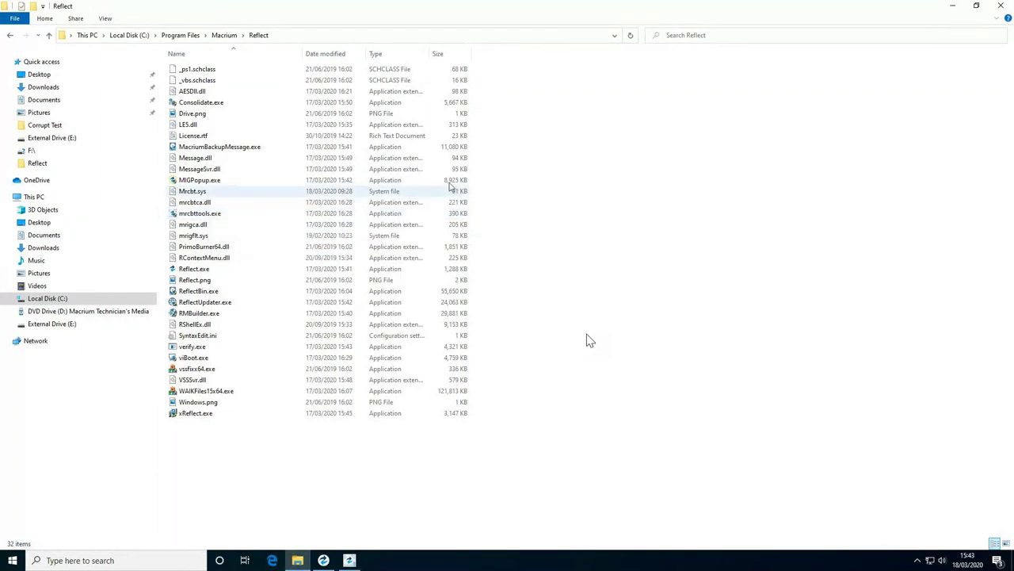
Step: Examine the list of changed clusters and file paths for Local Disk (C:) in Change Block Tracker, and close the tool
click(350, 560)
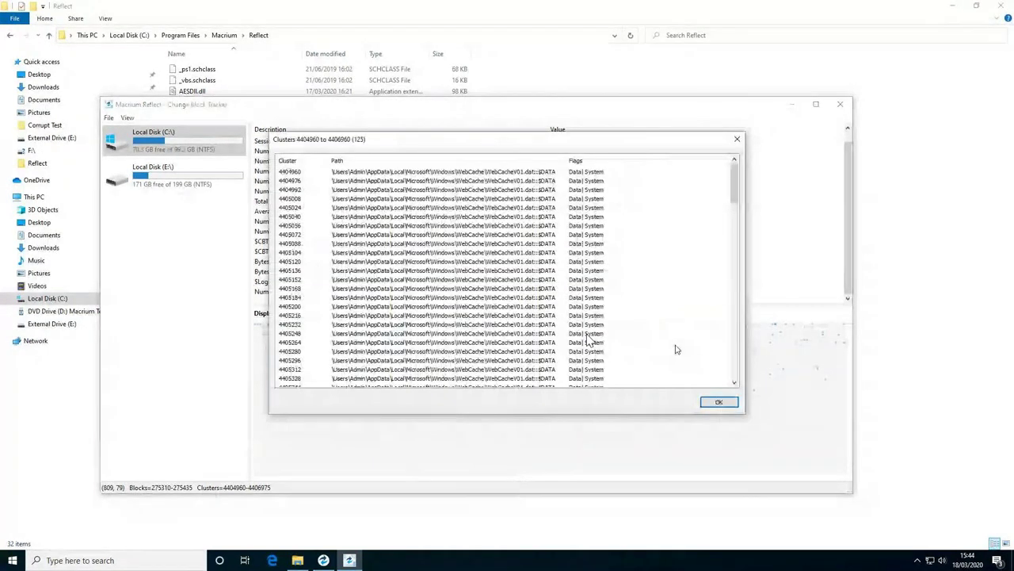
scroll(315, 198, down, 5)
scroll(315, 202, down, 7)
scroll(589, 339, down, 9)
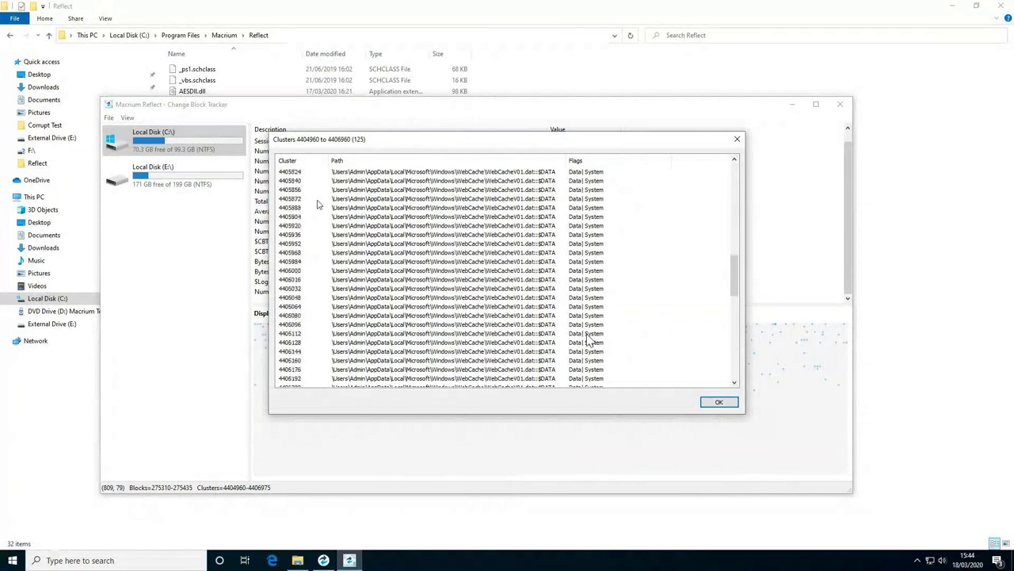
scroll(589, 339, down, 10)
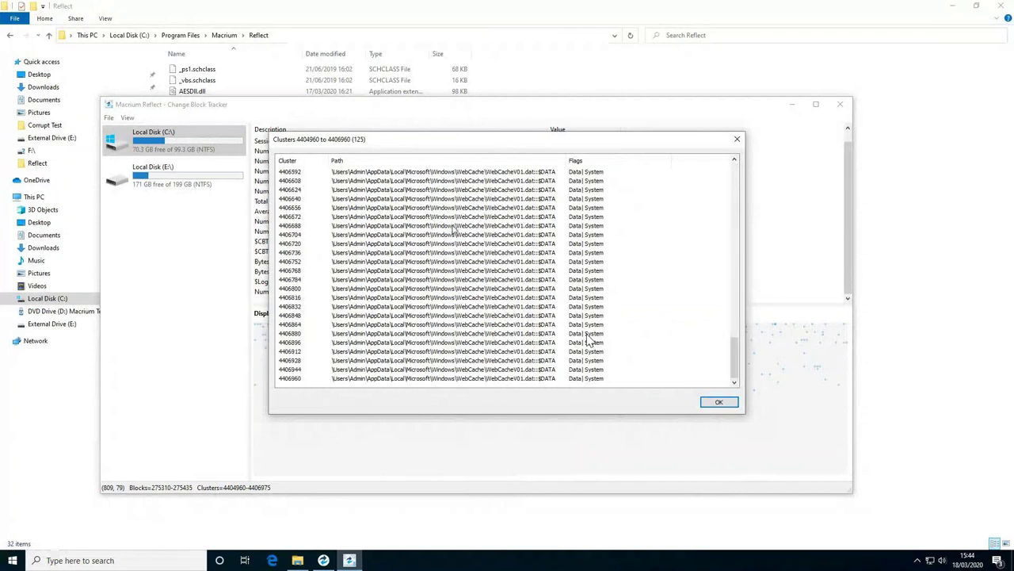
click(718, 402)
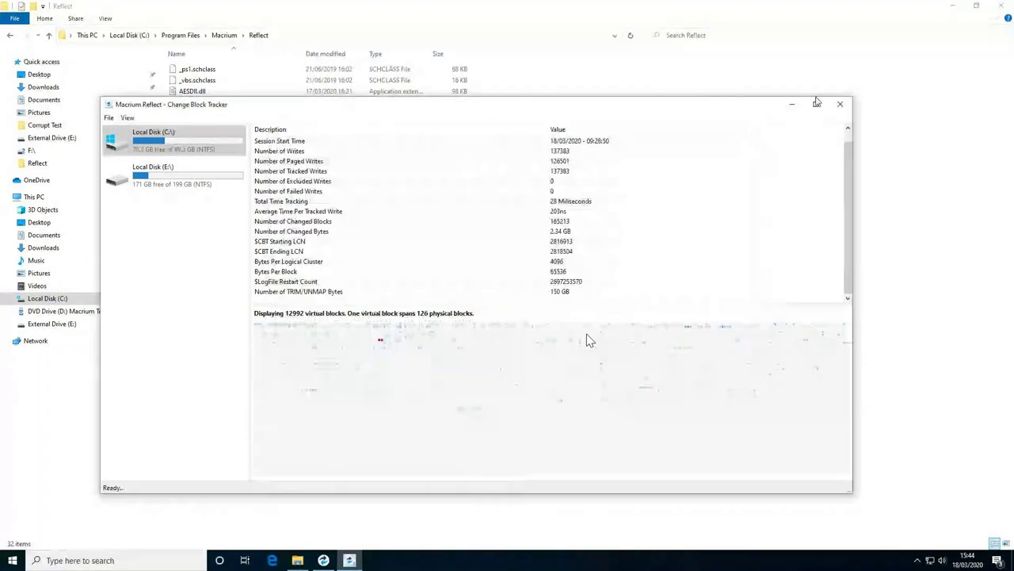
click(840, 103)
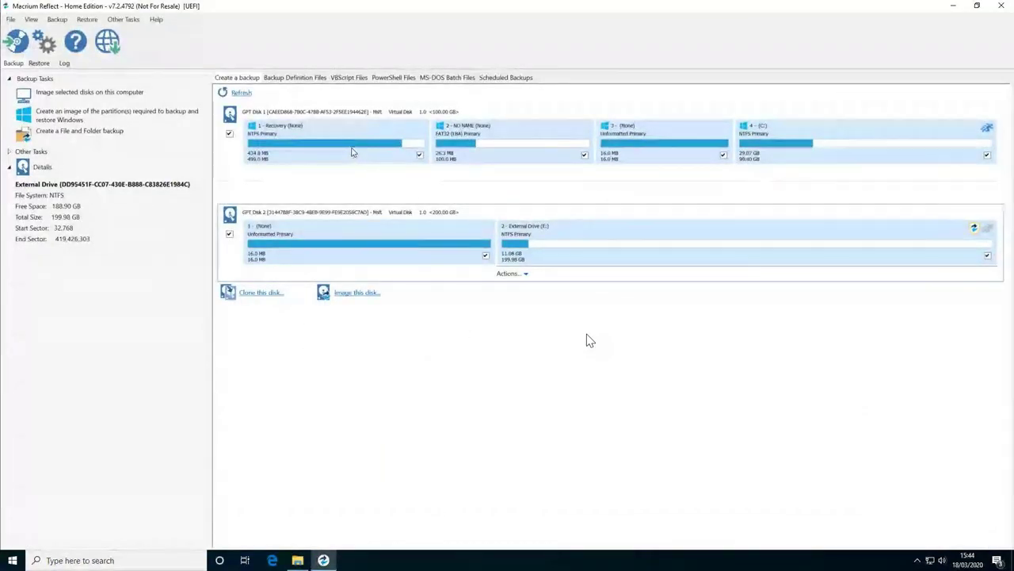
Step: Review the Macrium Image Guardian settings without changing them, and open External Drive (E:) in File Explorer
click(138, 20)
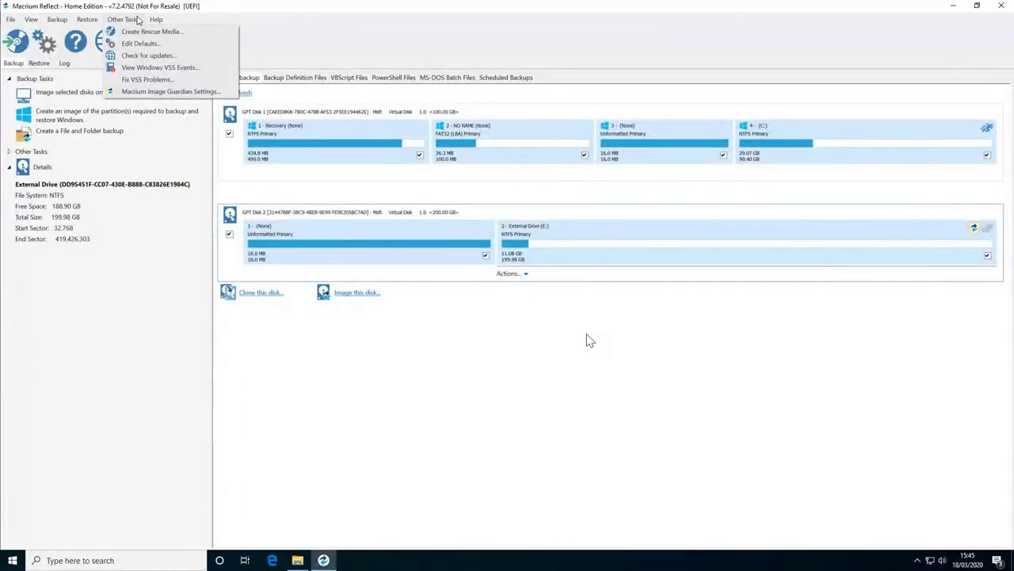
click(153, 92)
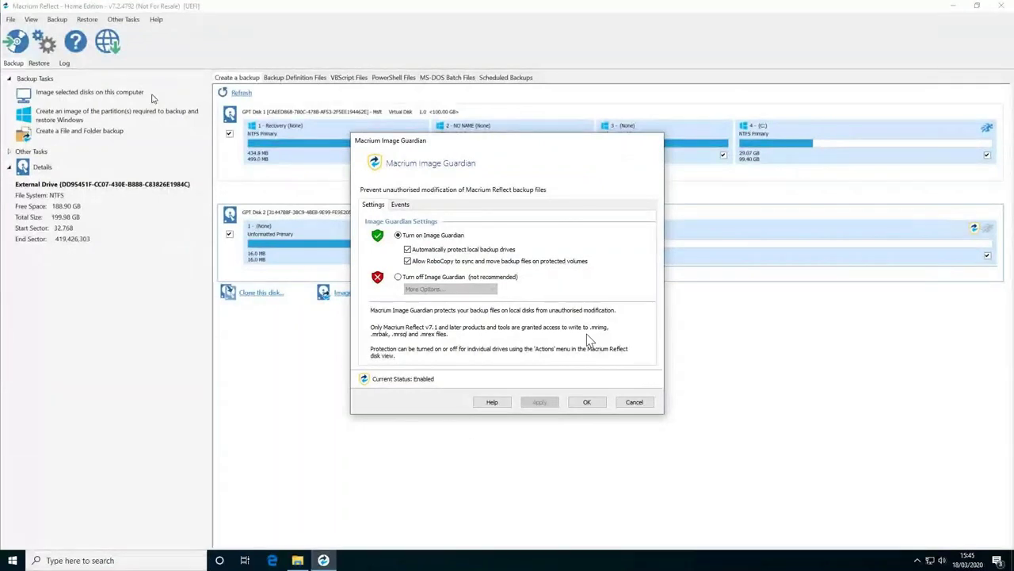
click(648, 401)
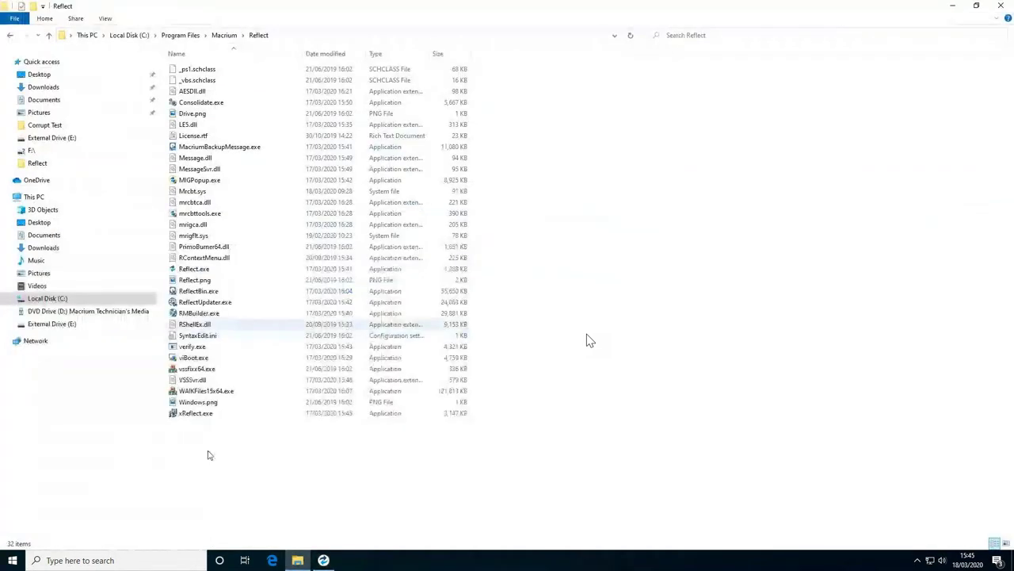
click(73, 325)
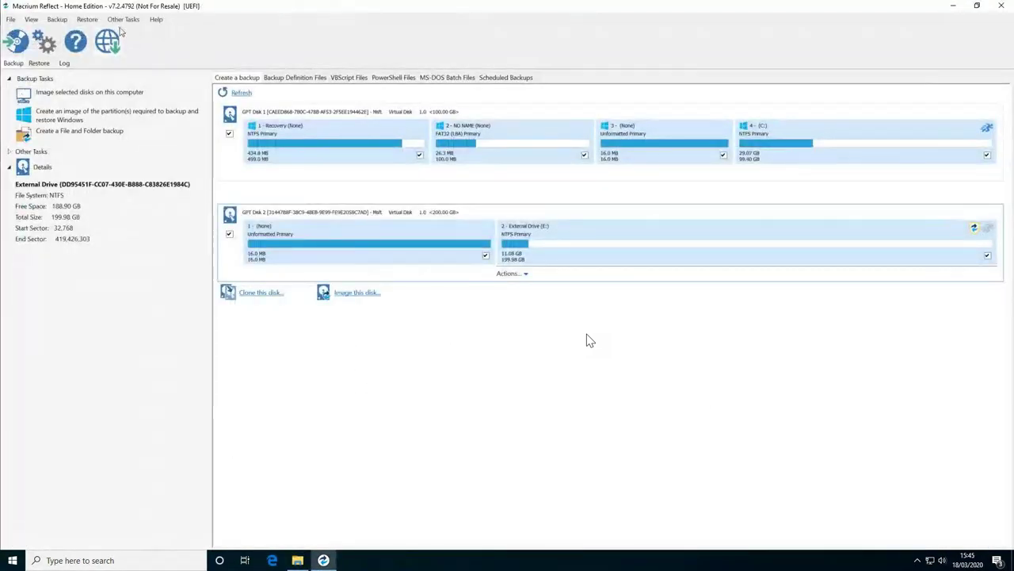
Step: Recheck the Image Guardian settings in Macrium Reflect, and review the actions offered for the External Drive (E:) partition
click(156, 19)
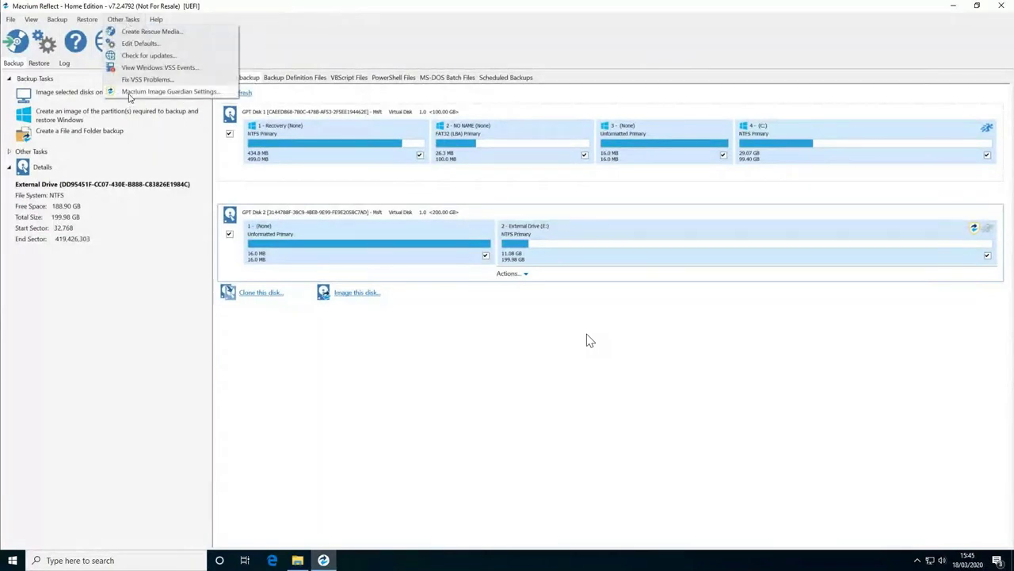
click(130, 92)
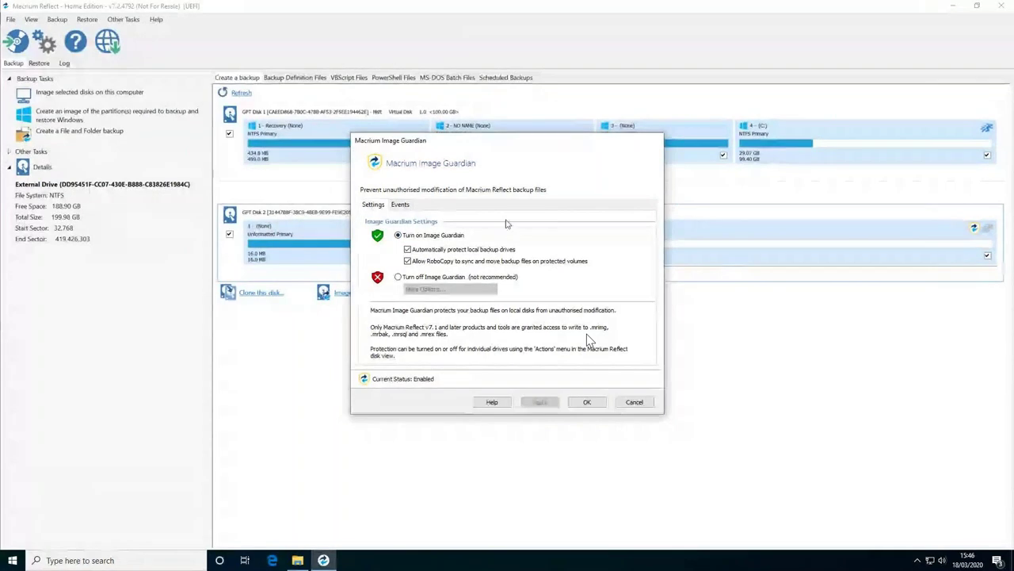
click(634, 402)
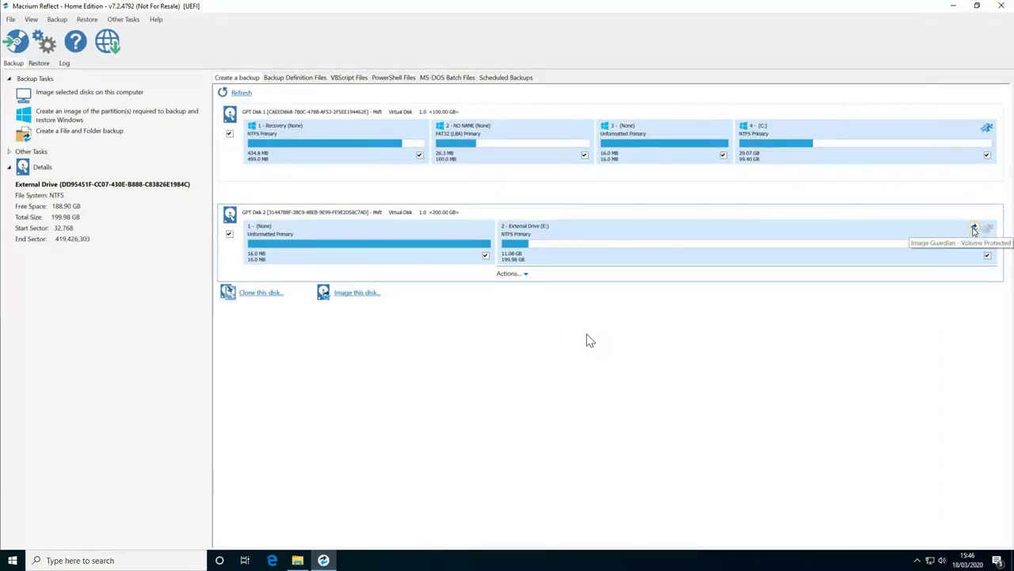
click(523, 275)
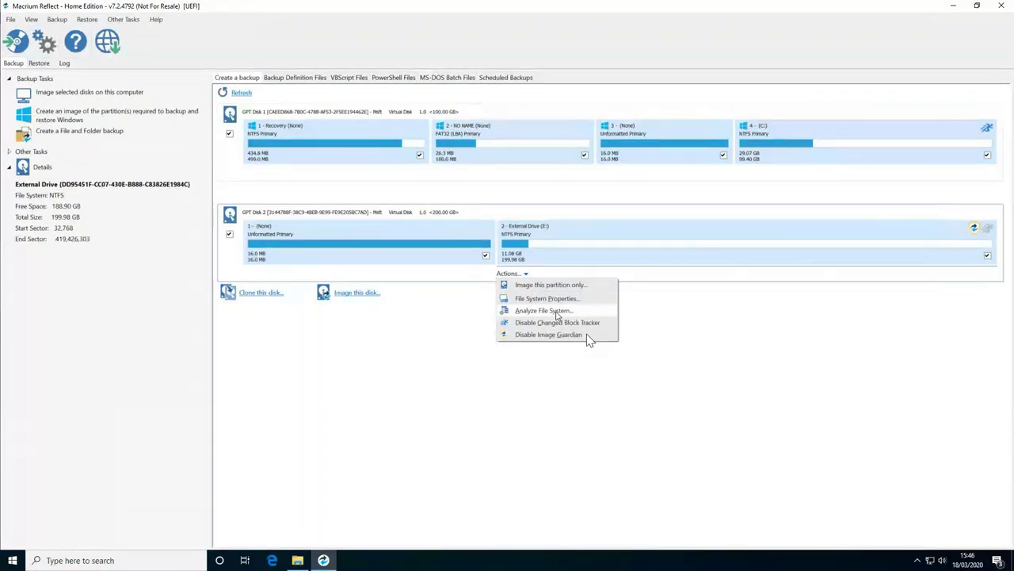
click(294, 77)
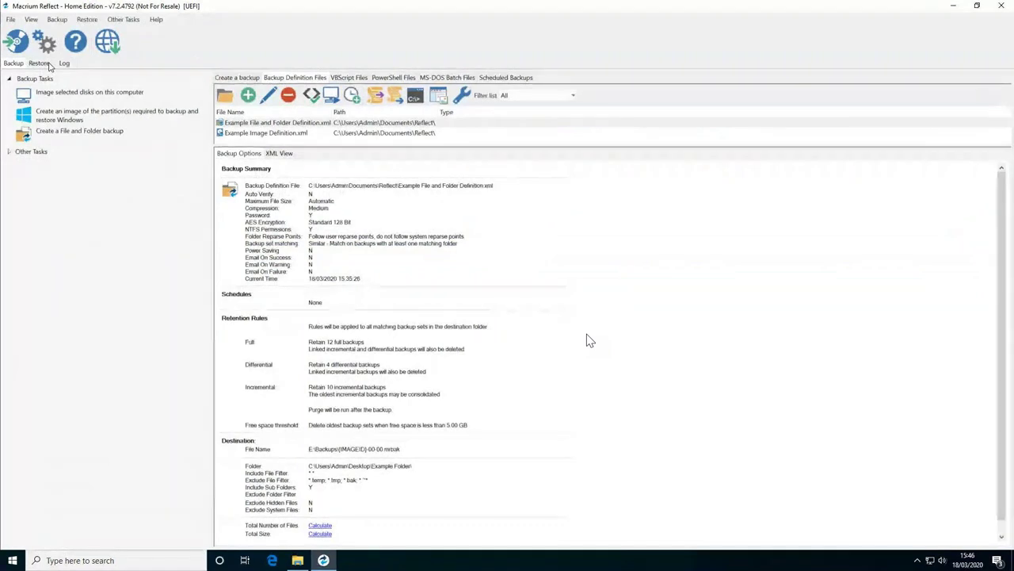
Step: Try to delete the disk image BEB00AB229F51A90-00-00.mrimg from the Backups folder on External Drive (E:) in File Explorer
click(297, 561)
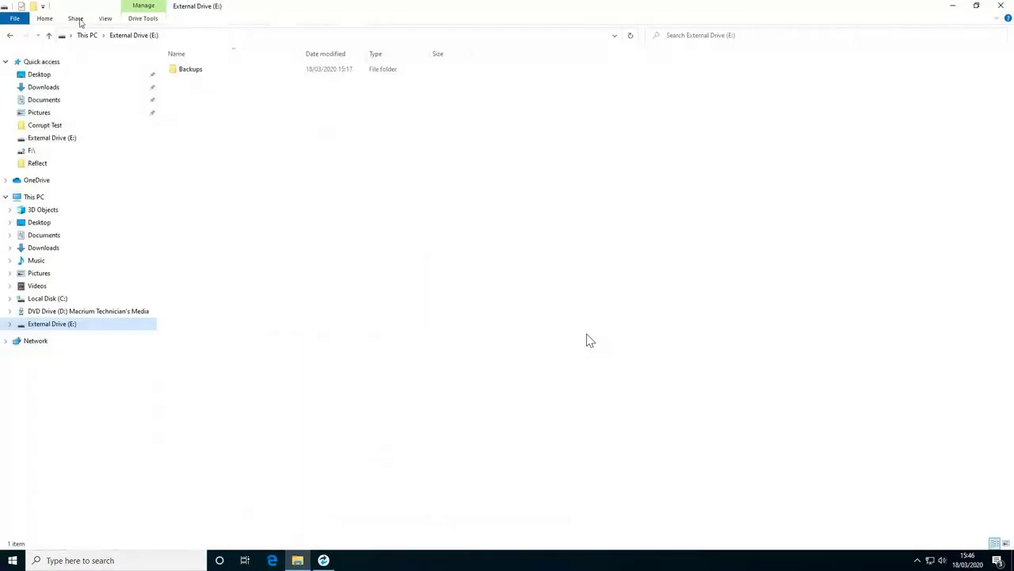
double_click(204, 74)
right_click(197, 79)
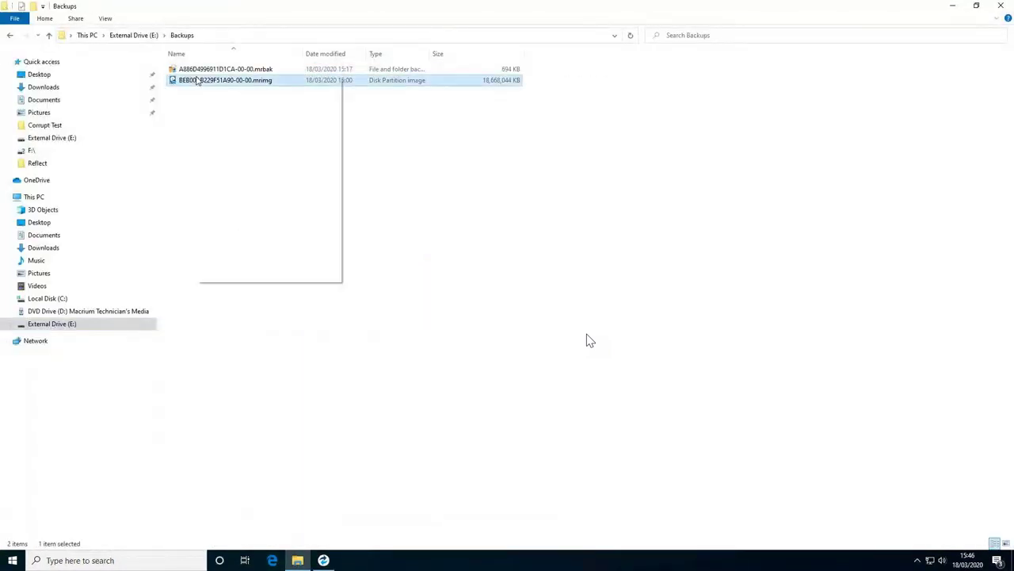
click(223, 246)
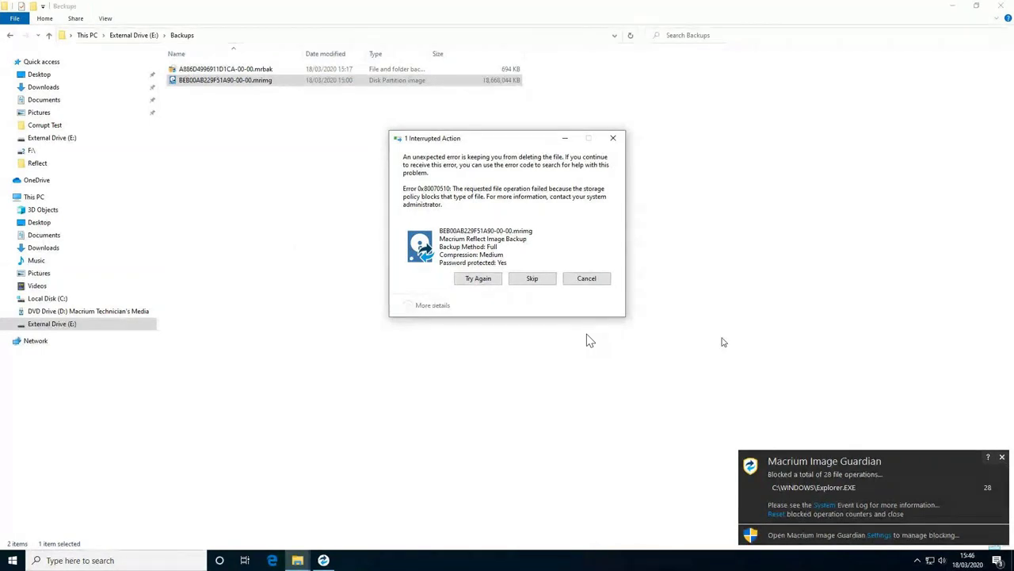
click(1001, 458)
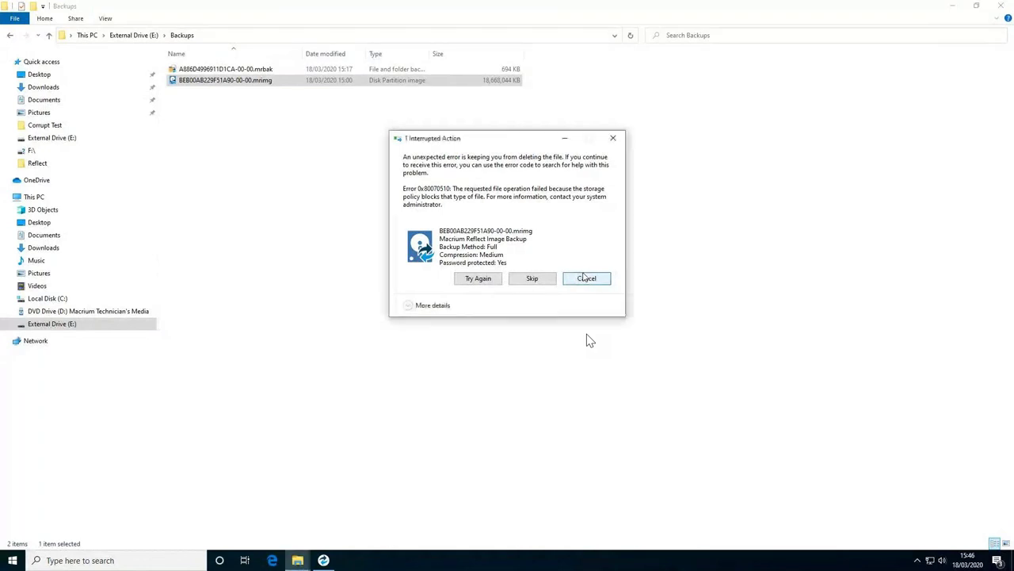
click(586, 278)
Step: Switch back to Macrium Reflect and review the Image Guardian events from the last hour, leaving its settings as they are
click(324, 561)
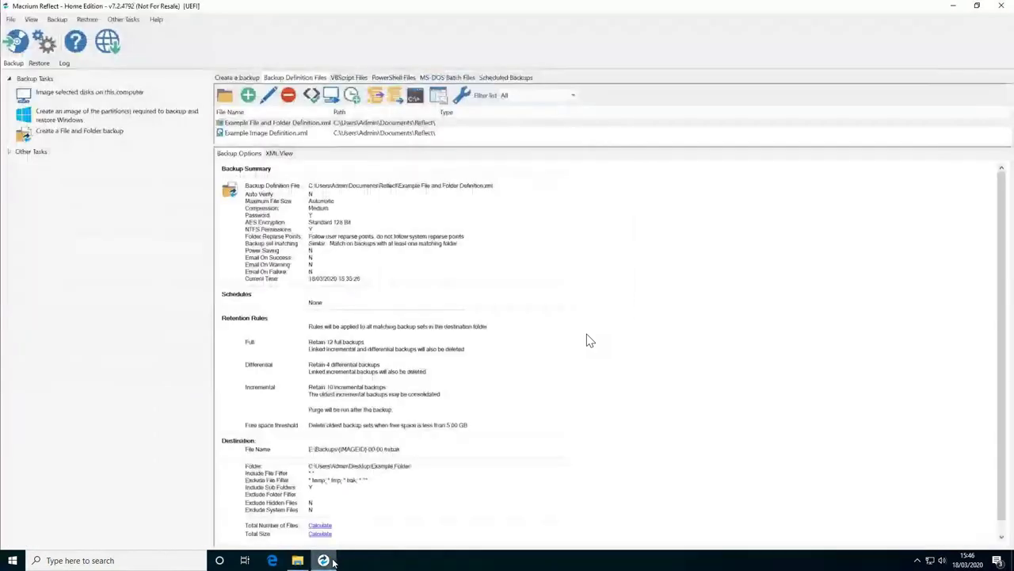
click(115, 18)
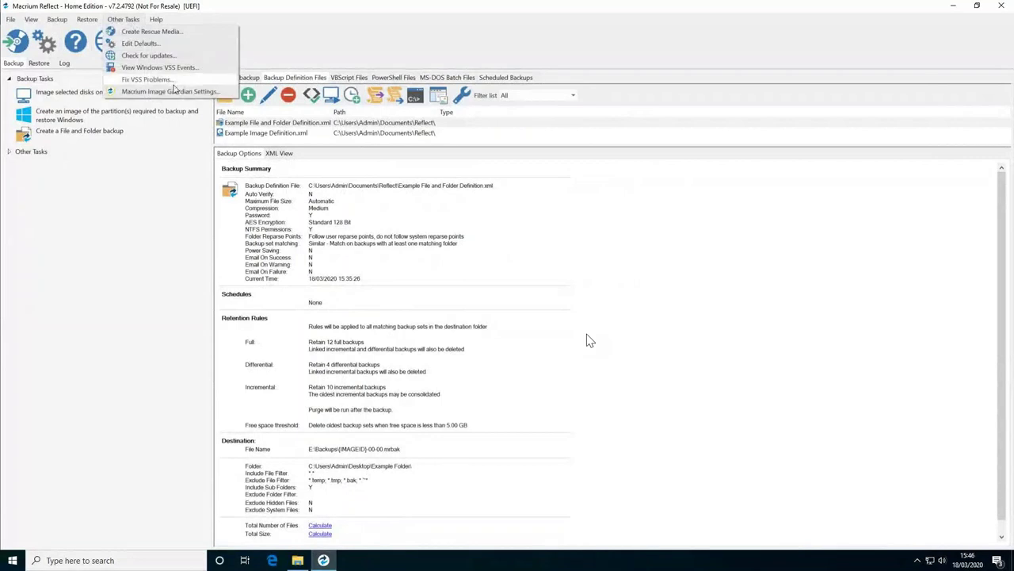
click(180, 91)
click(400, 204)
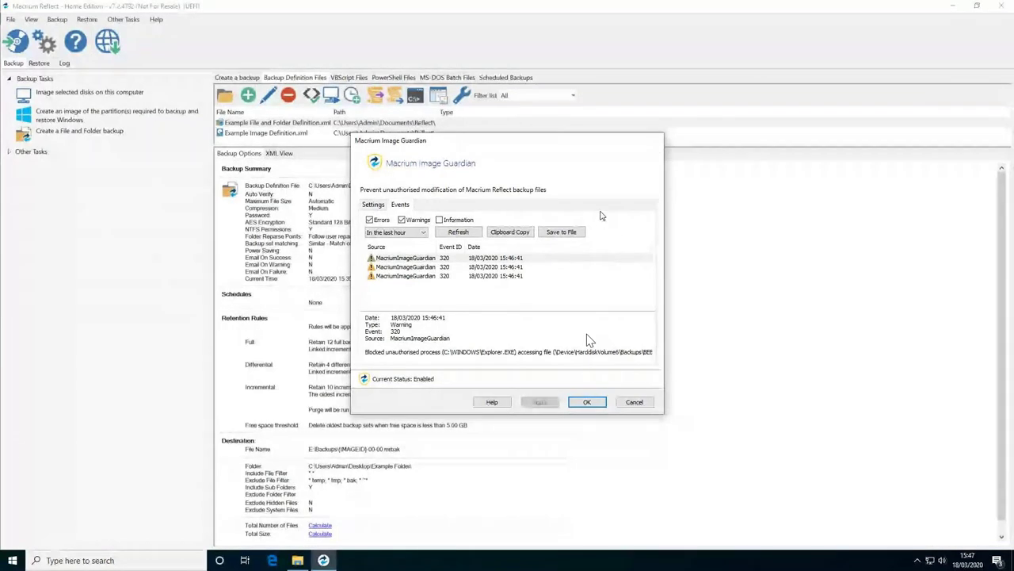
click(634, 402)
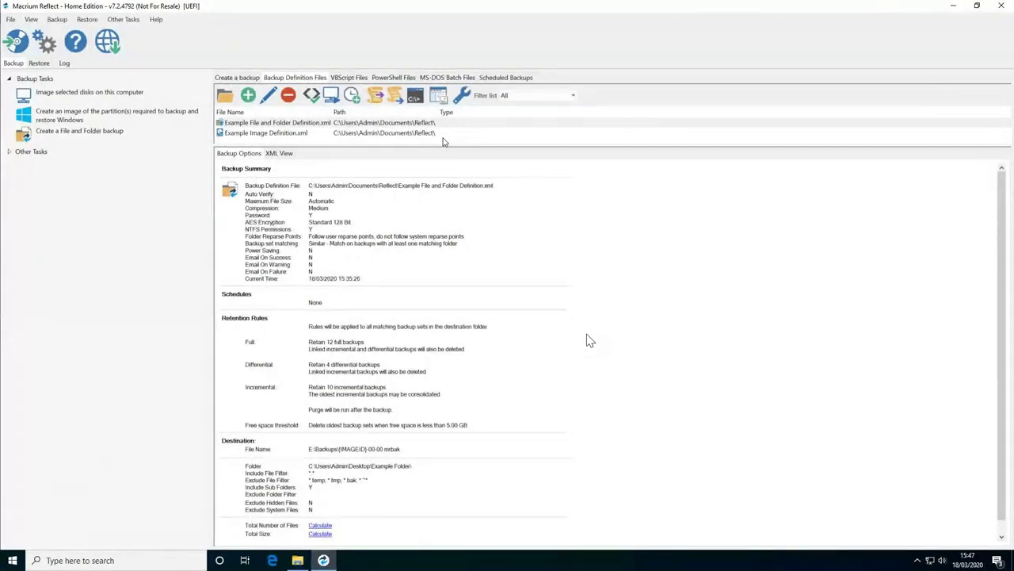
Step: In the Reflect defaults for backups, set the default compression behaviour to make an exact copy of the partition(s)
click(49, 44)
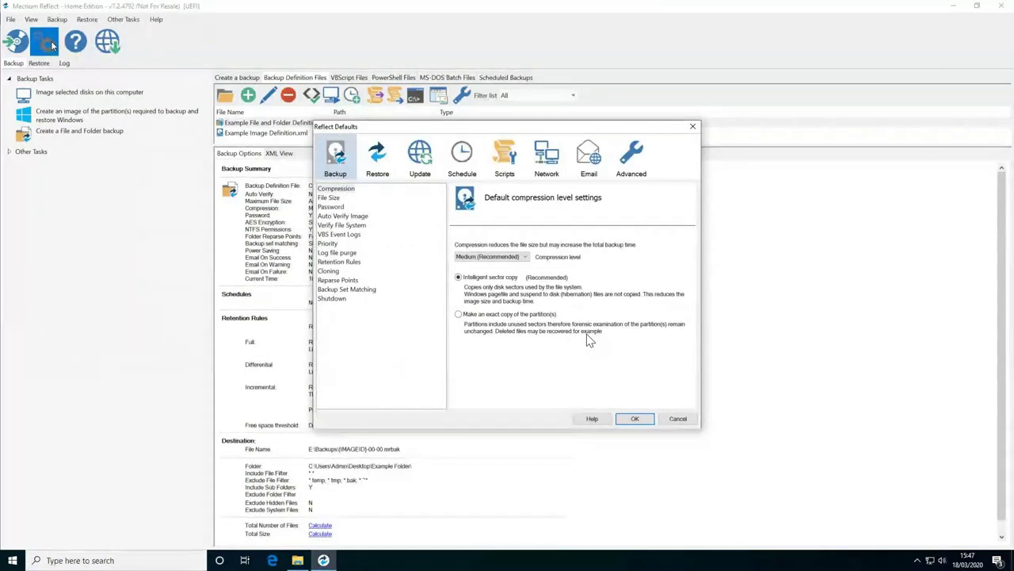
key(Escape)
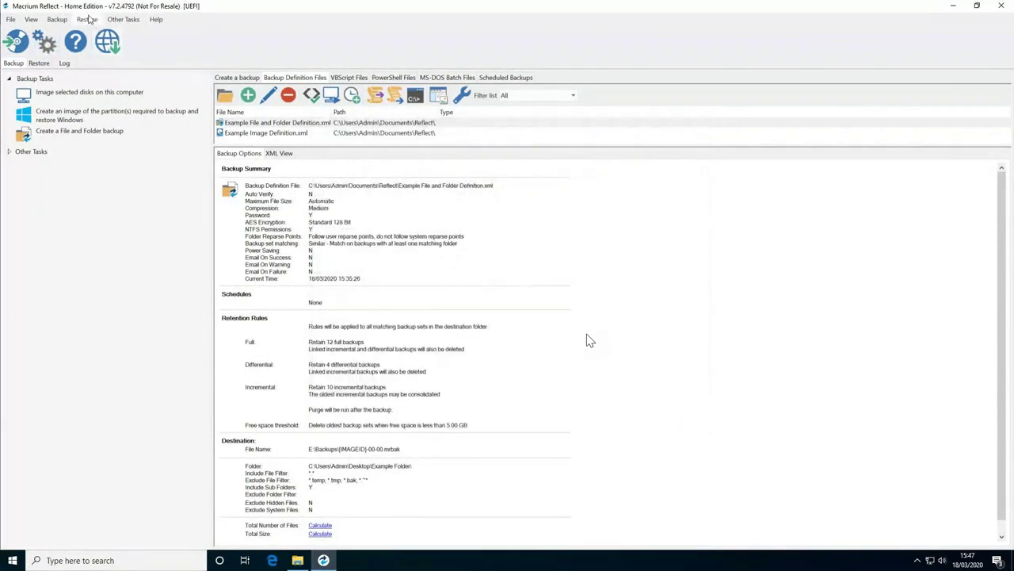
click(123, 19)
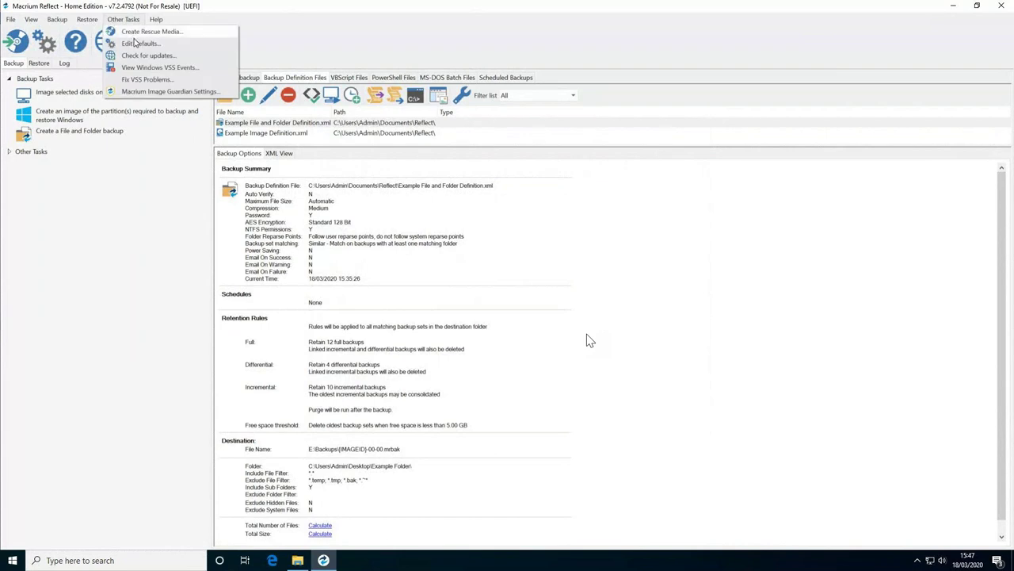
click(135, 43)
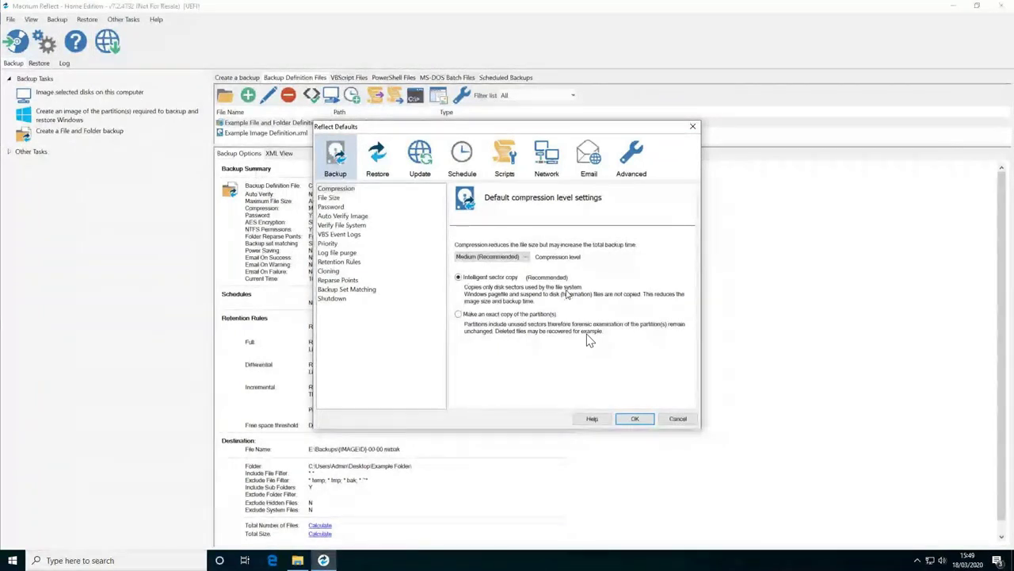
click(531, 313)
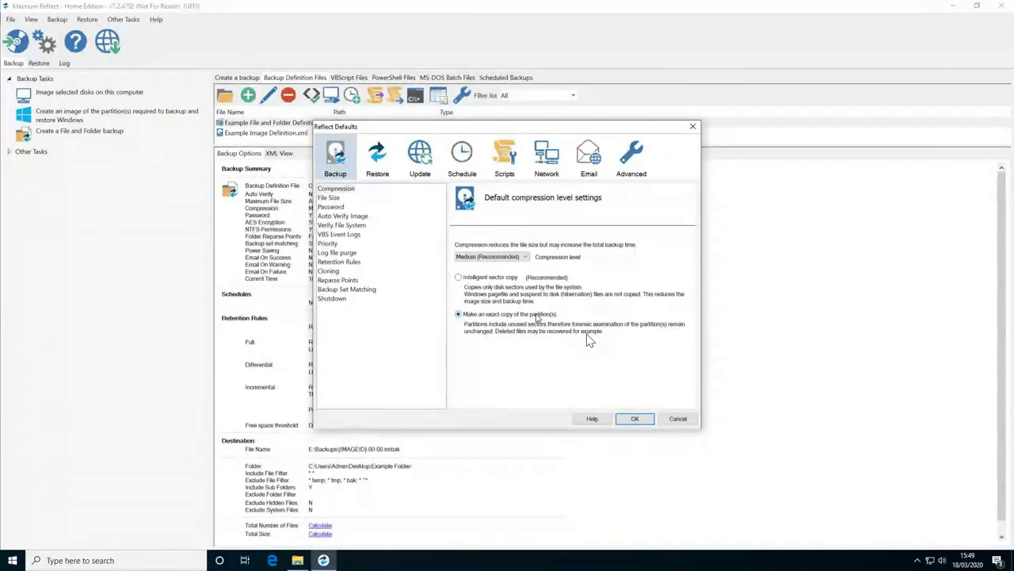
Step: Set the default backup file size to a fixed size of 500.00 MB instead of automatic
click(330, 198)
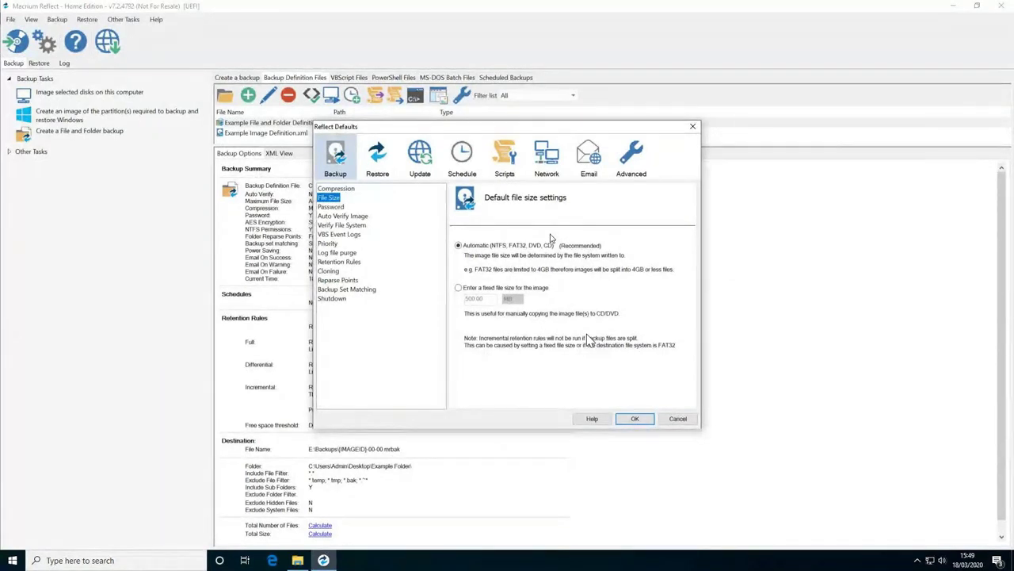
click(486, 288)
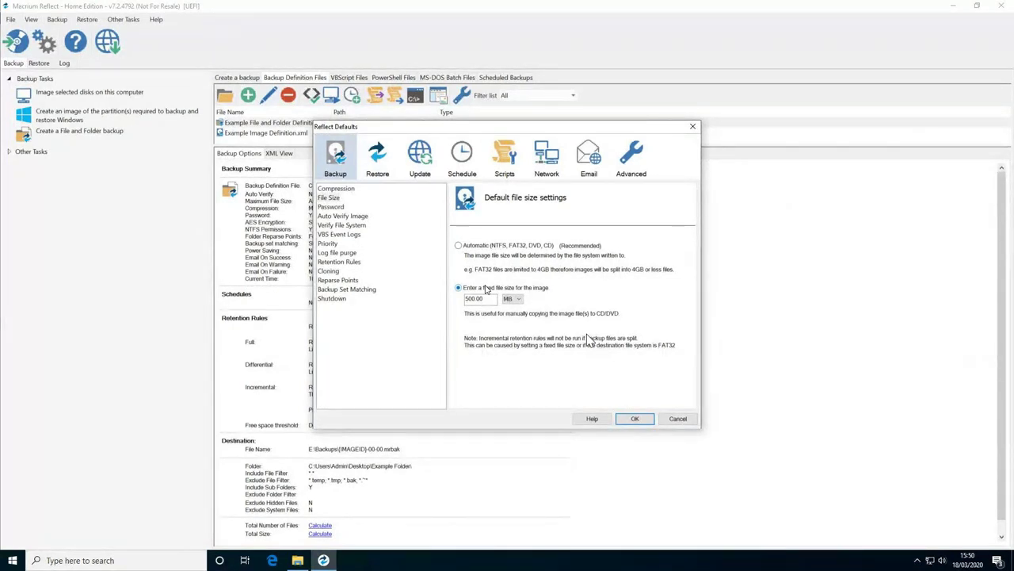
Step: Review the default password settings and enable automatic verification of the image or backup file directly after creation
click(339, 207)
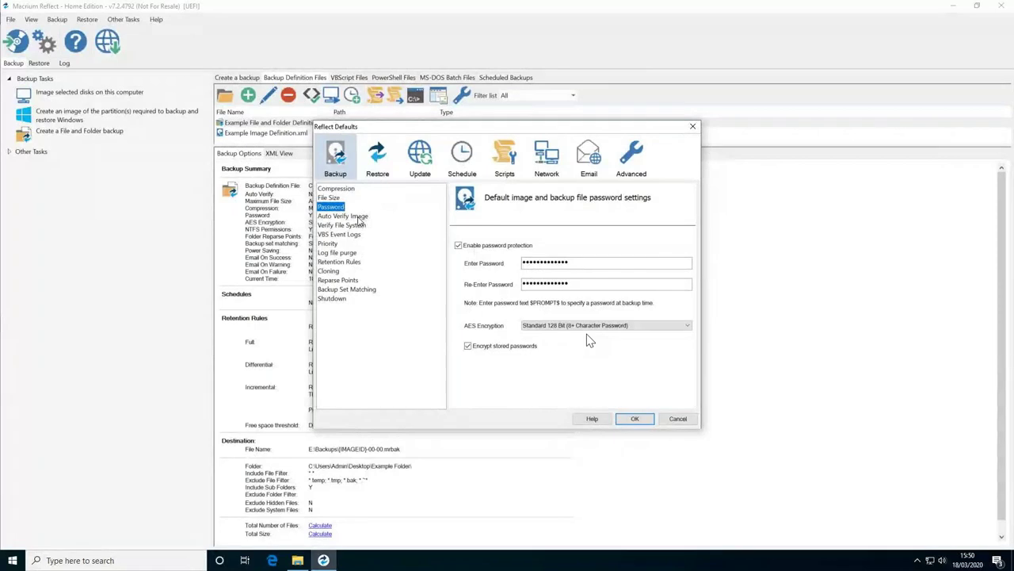
click(359, 221)
click(466, 288)
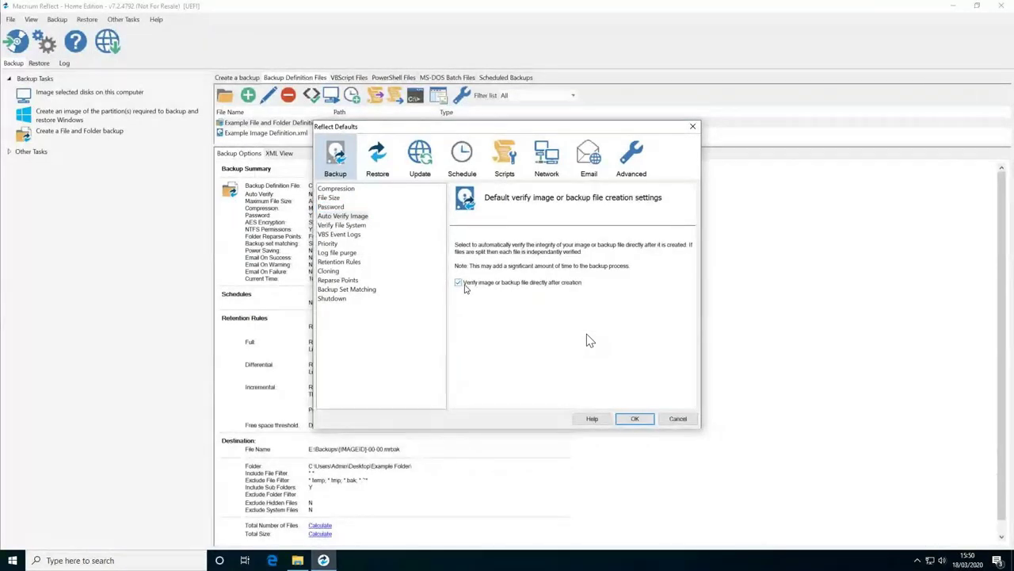
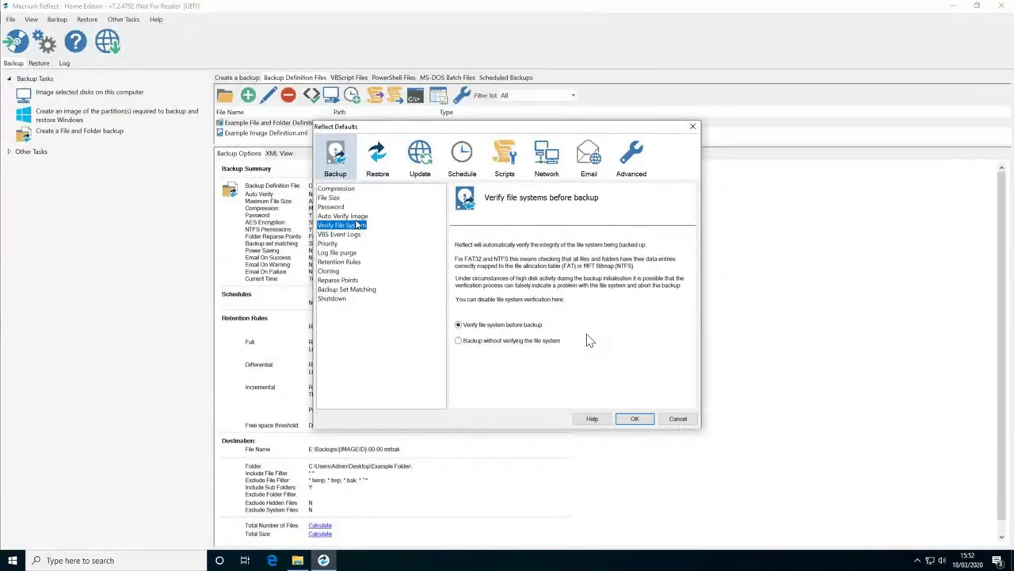
Step: Examine the remaining backup defaults, from VBS event logs, priority and log purge through retention, cloning, reparse points and set matching to shutdown
click(349, 236)
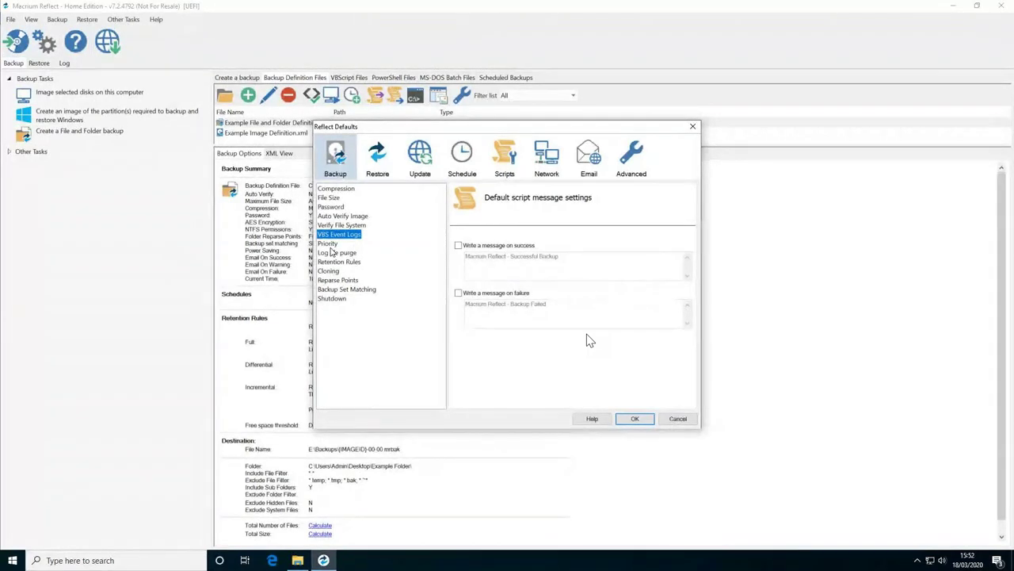
click(327, 244)
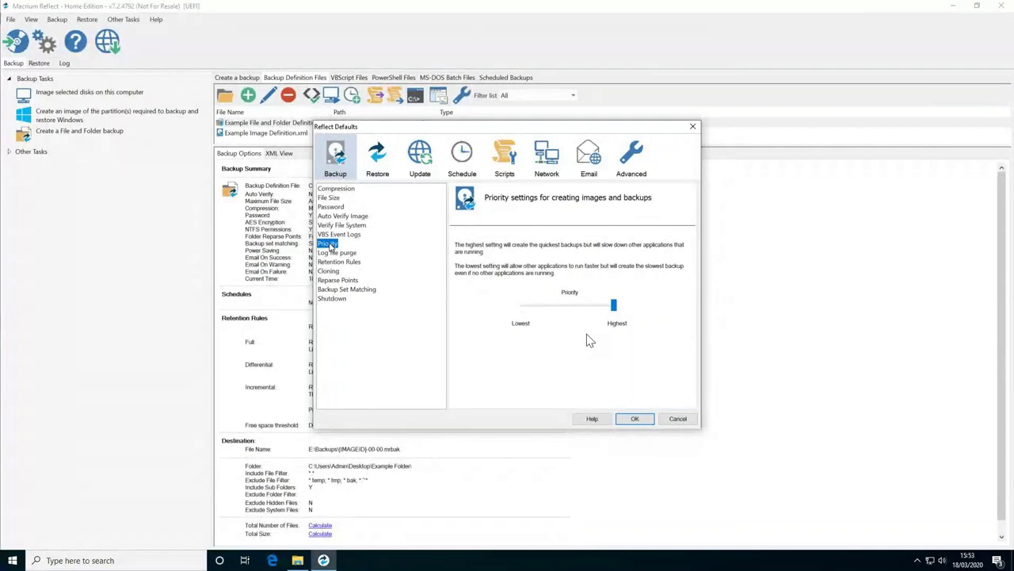
click(338, 252)
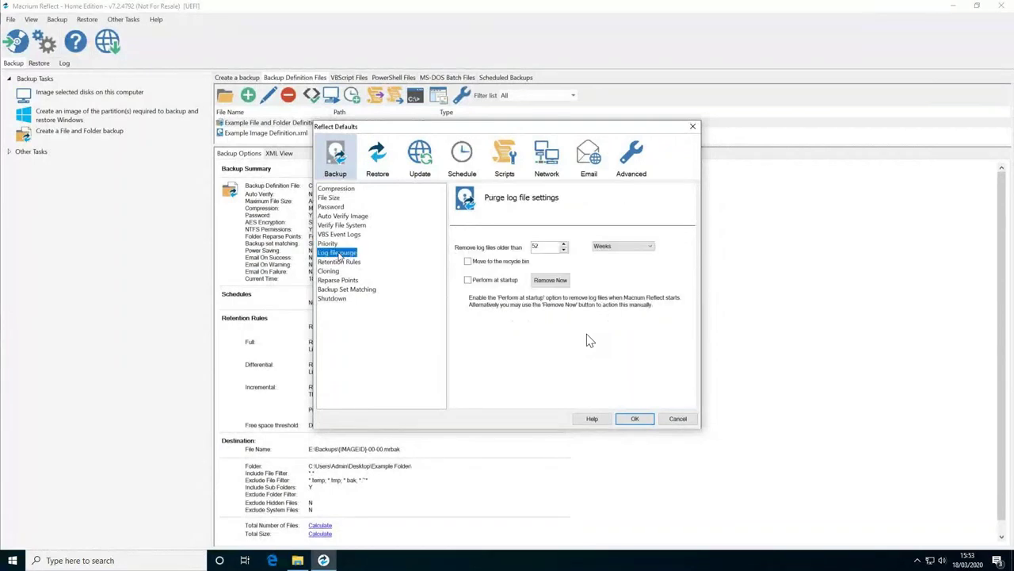
click(358, 262)
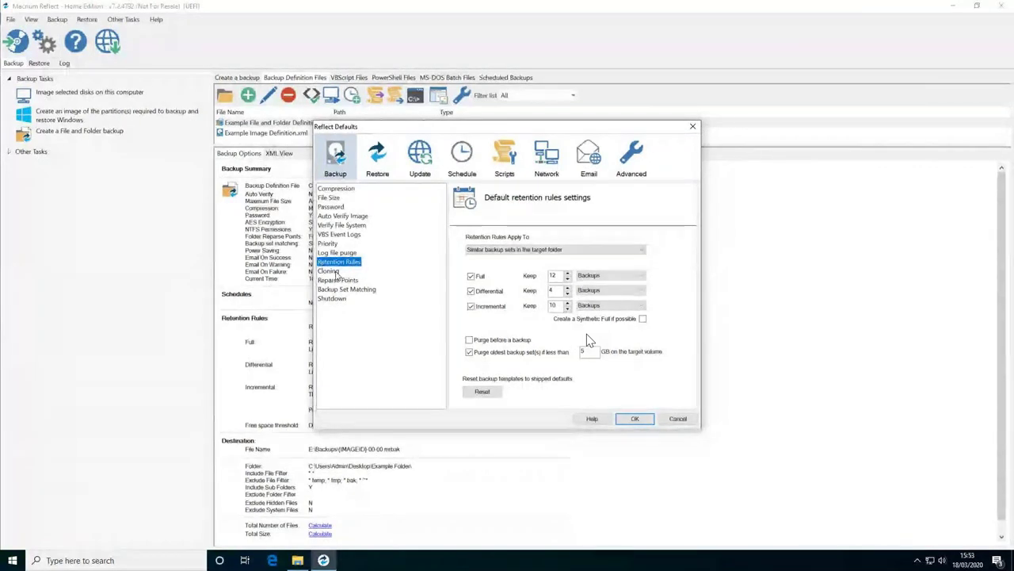
click(330, 271)
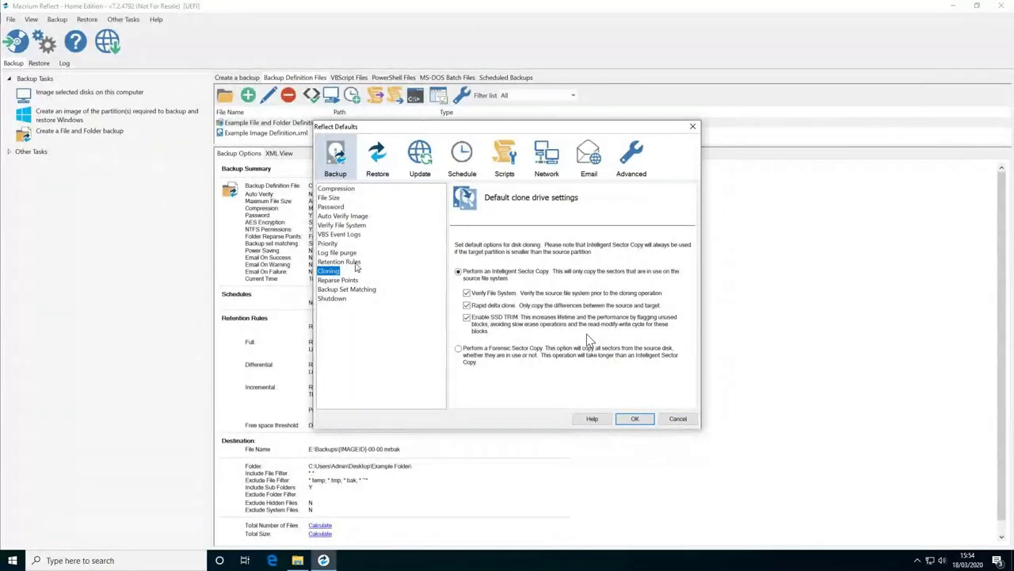
click(338, 281)
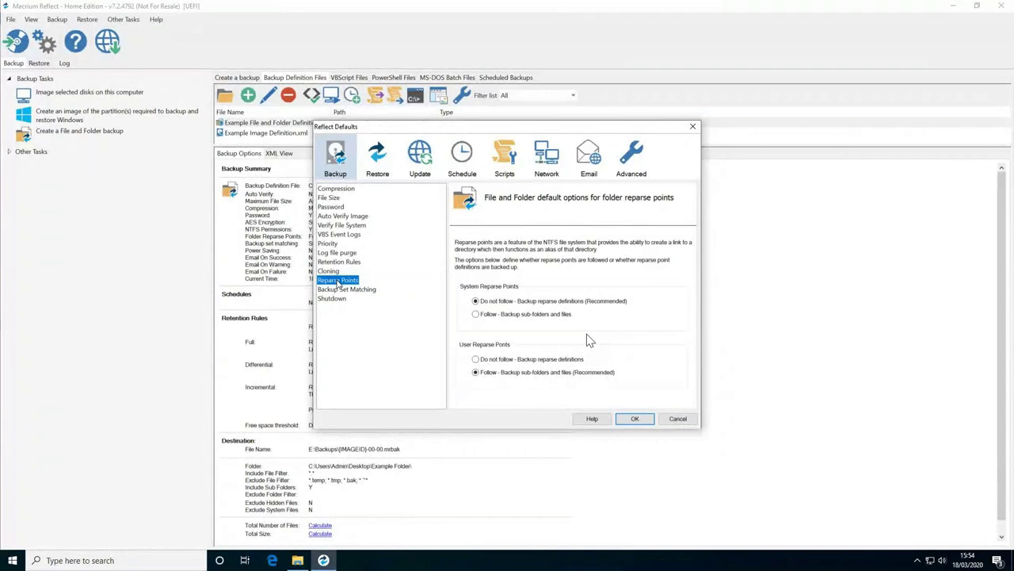
click(347, 290)
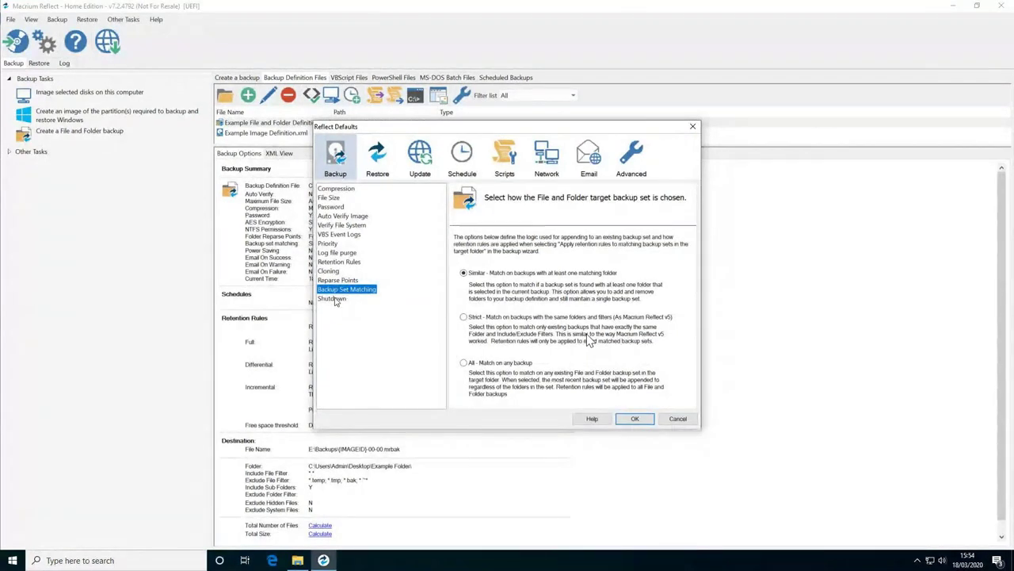
click(333, 298)
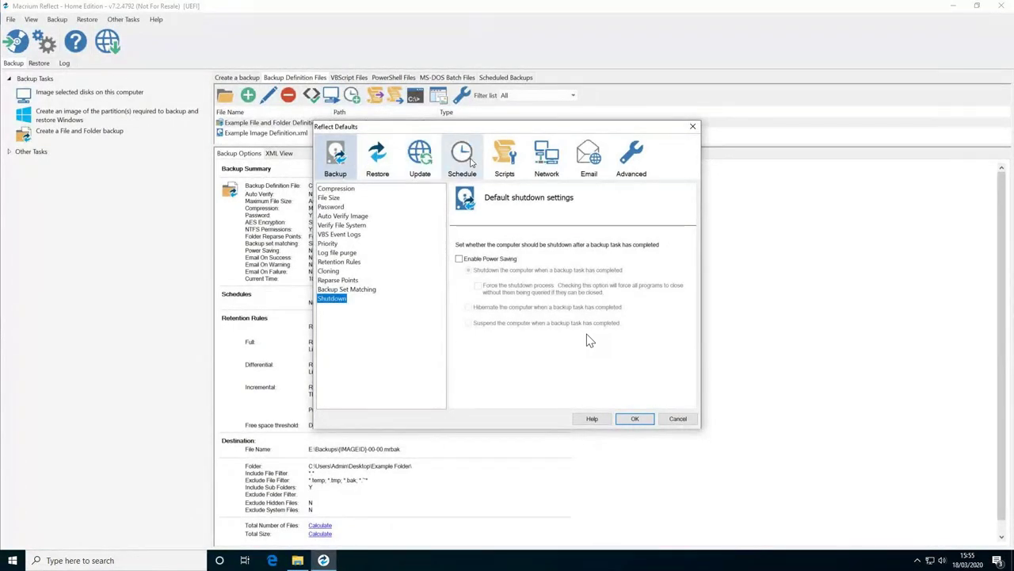
Step: Review the advanced editor settings and advanced backup options, and save the Reflect defaults
click(631, 155)
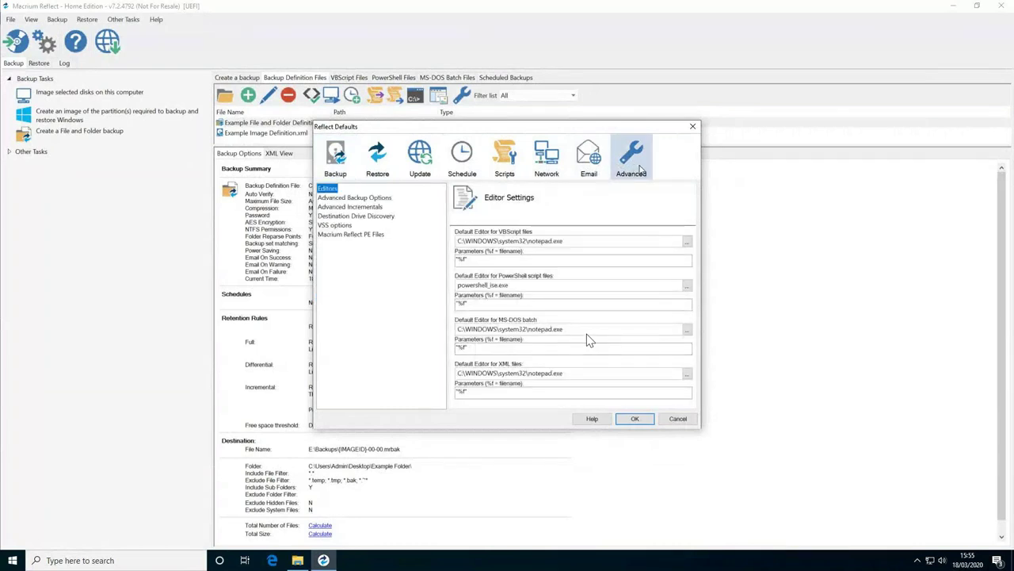
click(354, 198)
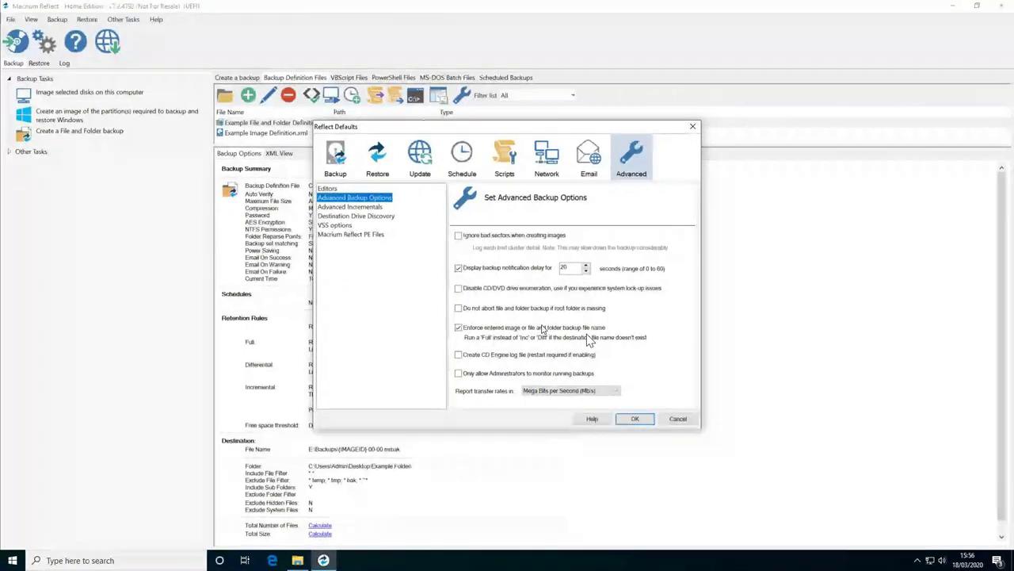
click(625, 416)
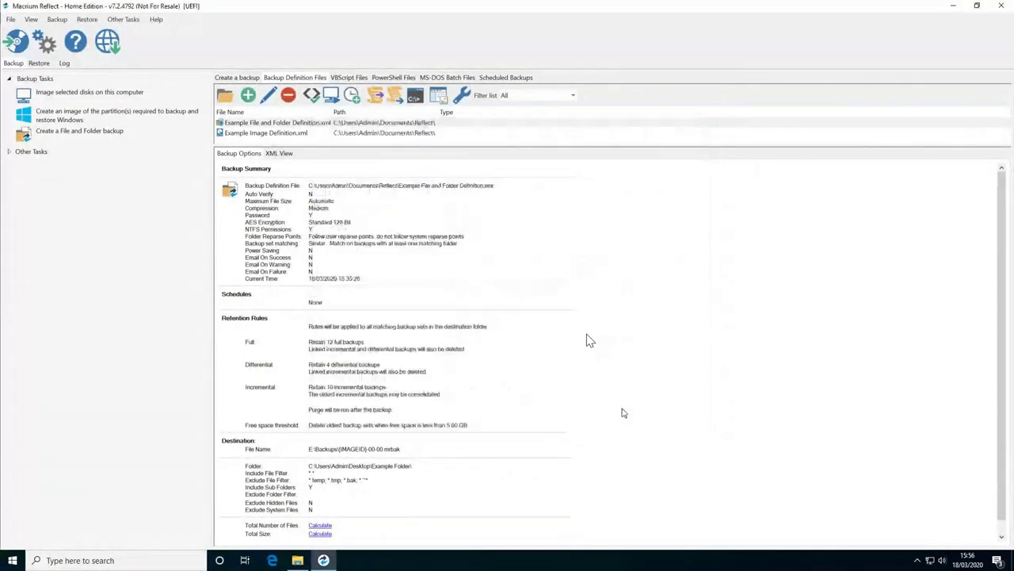
Step: Look over the disks available for backup, the backup definition files and the PowerShell script files list
click(242, 76)
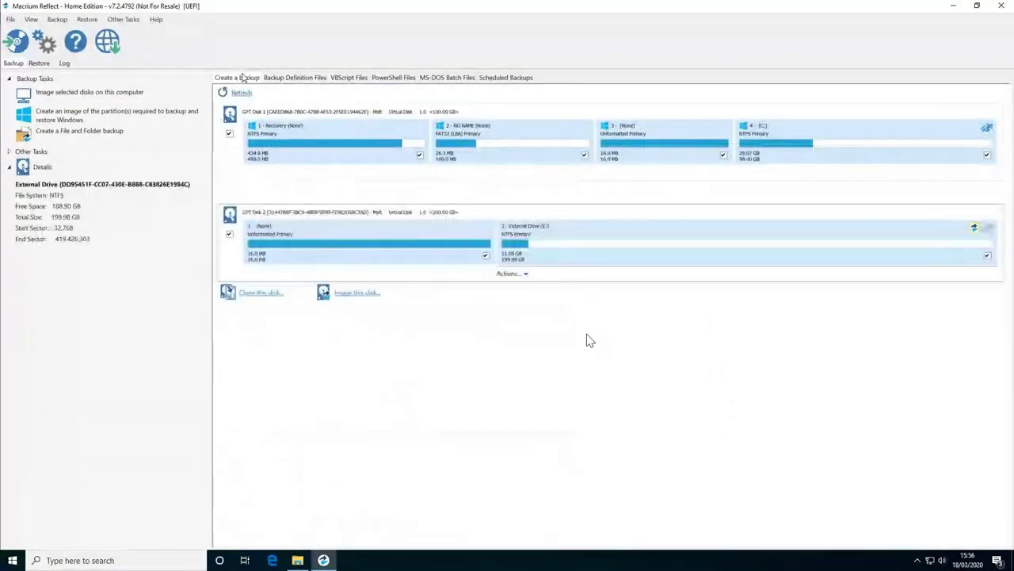
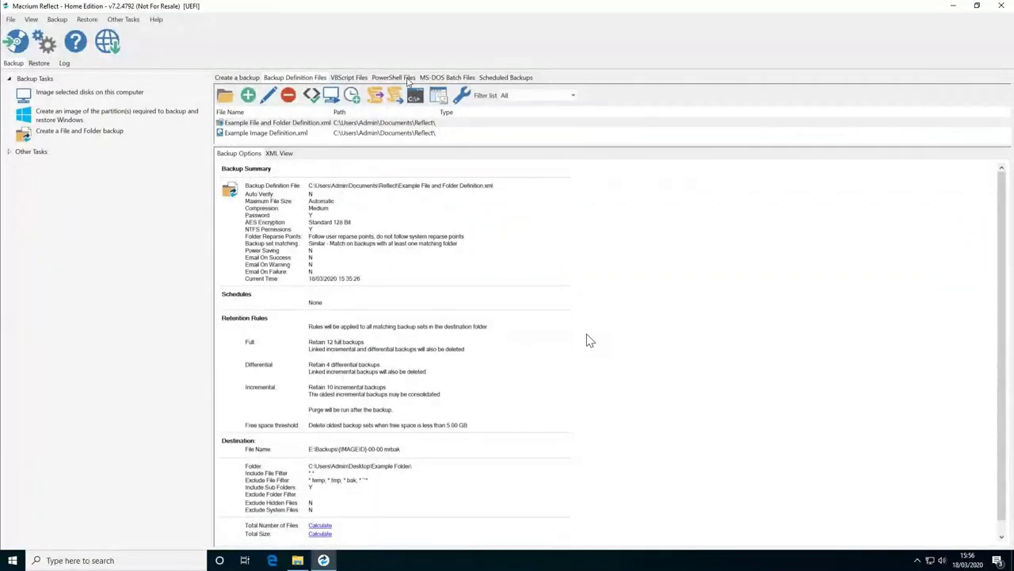
click(407, 80)
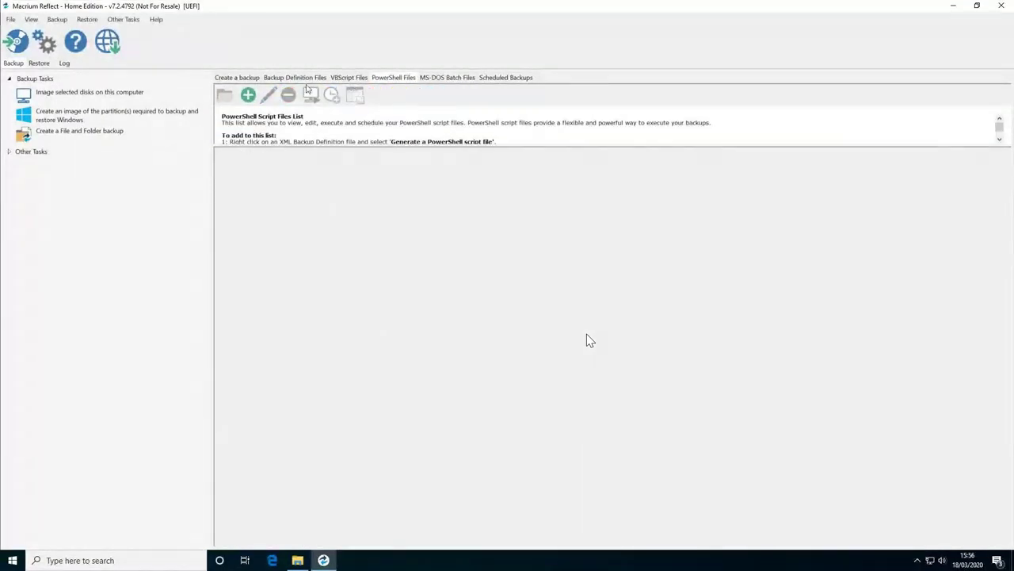
click(236, 77)
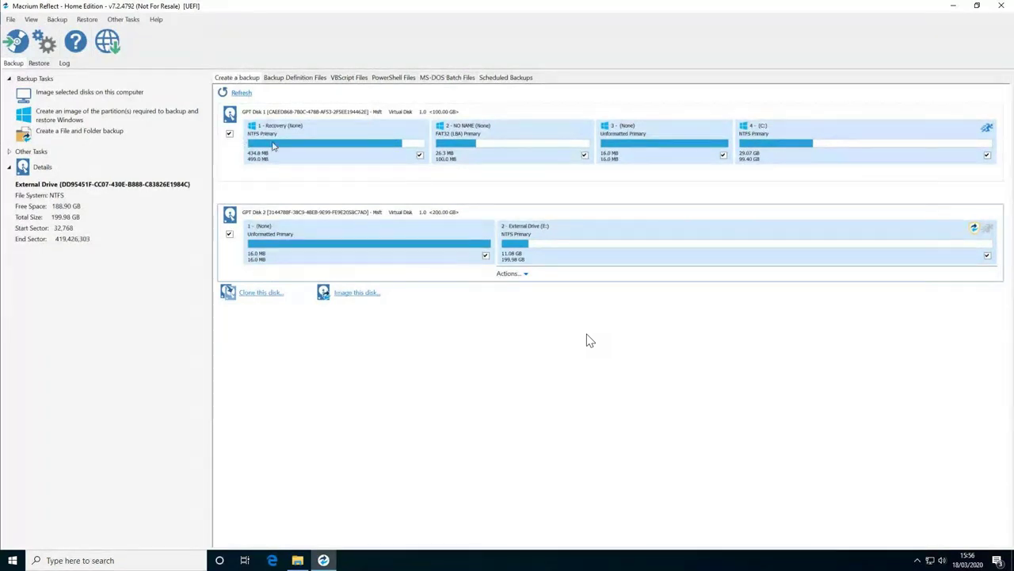
click(306, 78)
click(393, 78)
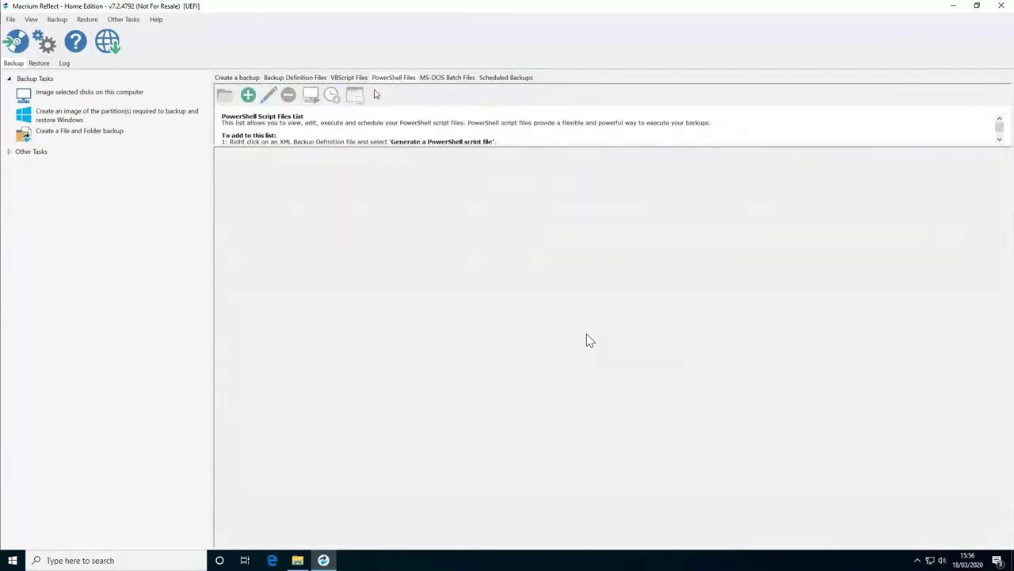
click(248, 79)
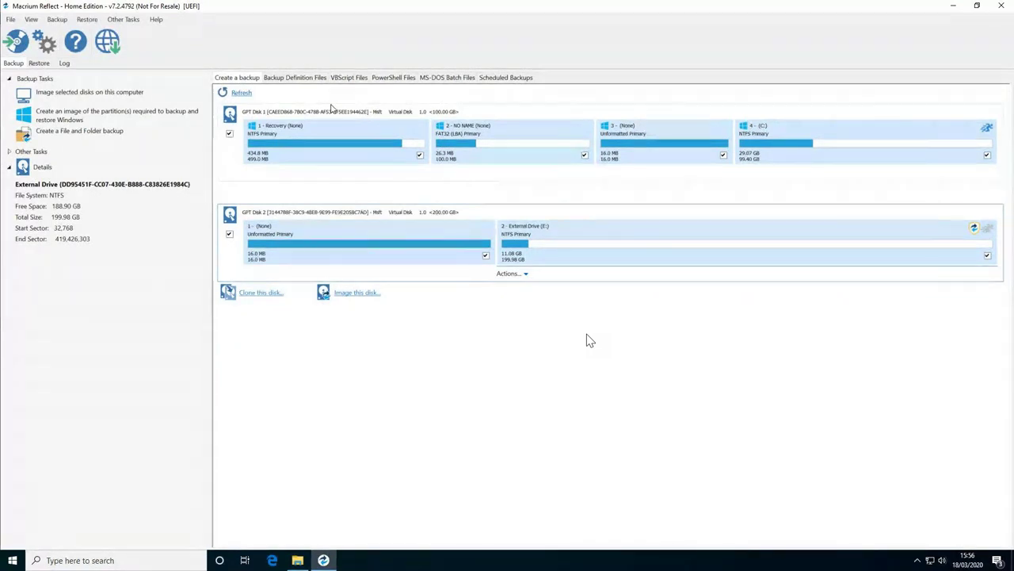
click(374, 80)
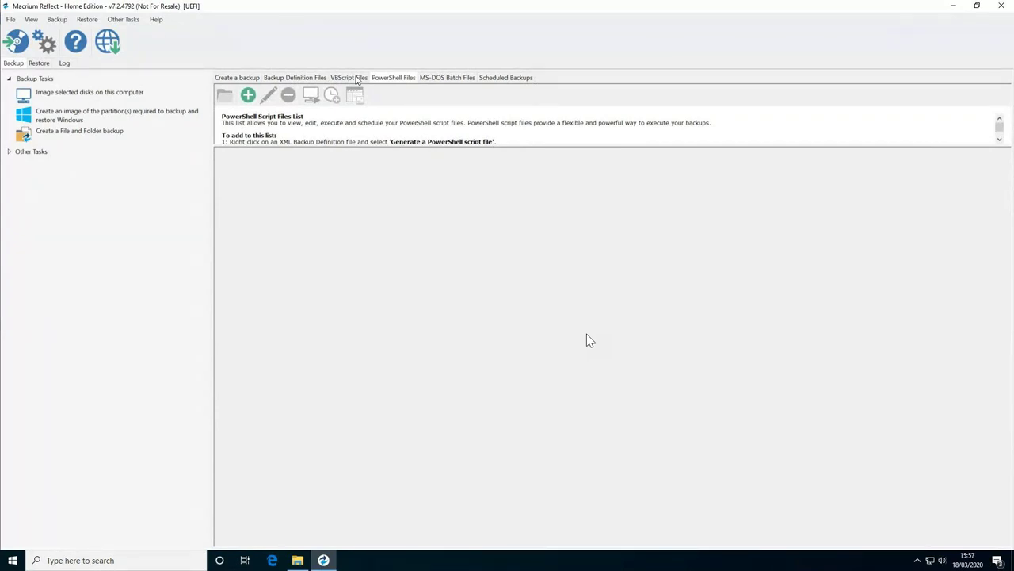
Step: Start generating a PowerShell script from Example Image Definition.xml and review its shutdown, application event log and run-once-a-day options
click(309, 78)
click(266, 132)
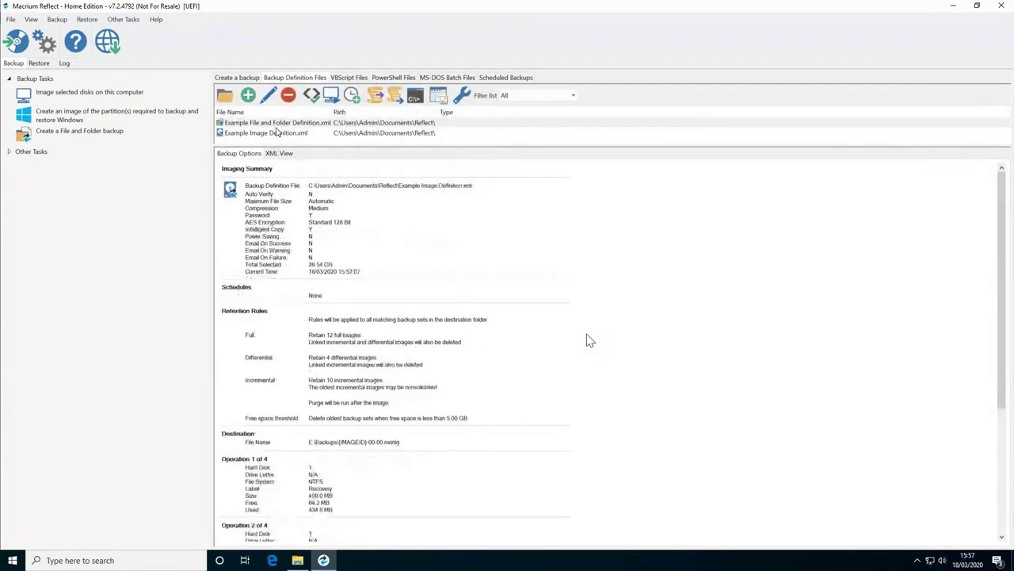
right_click(274, 132)
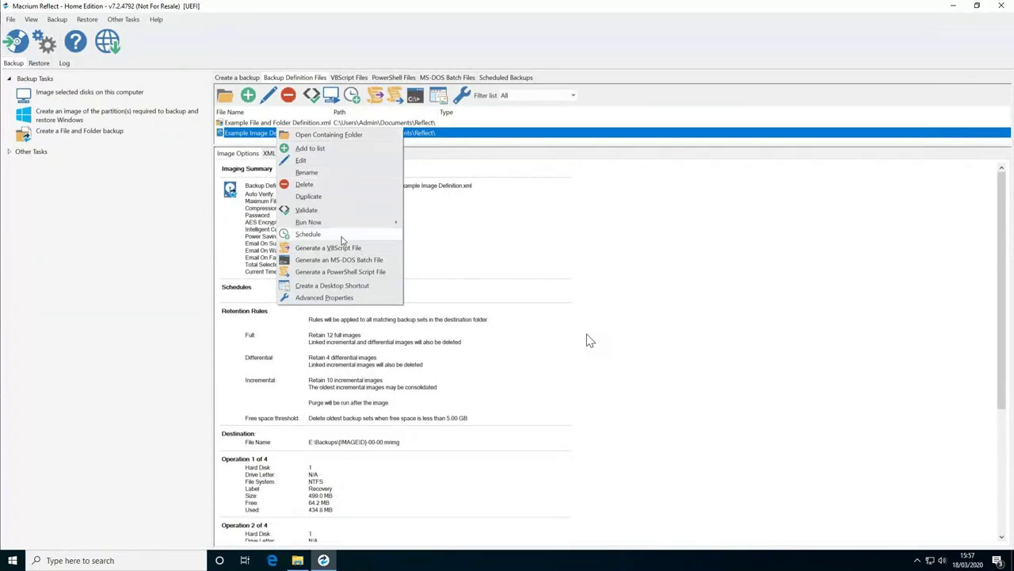
click(339, 272)
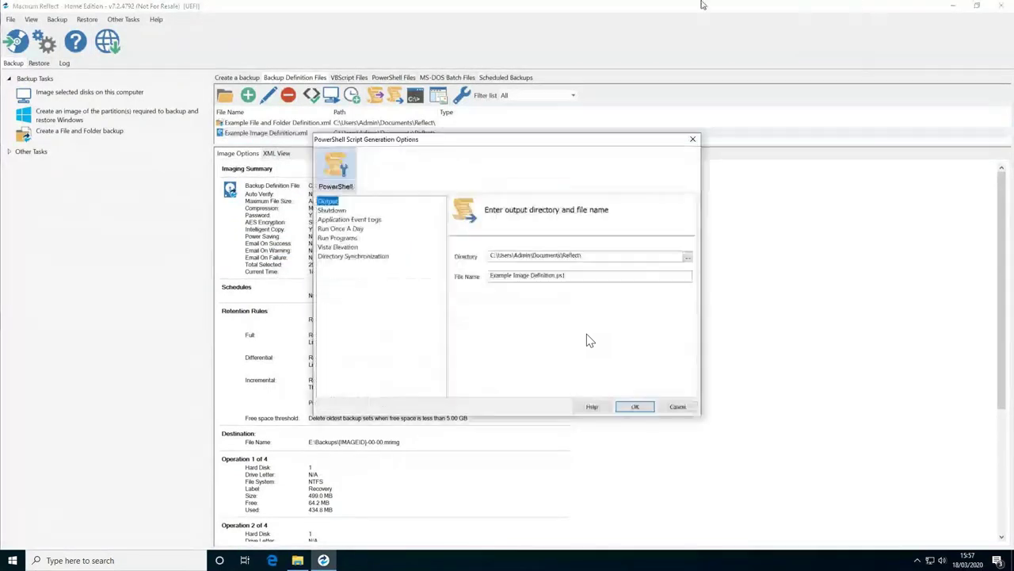
click(331, 210)
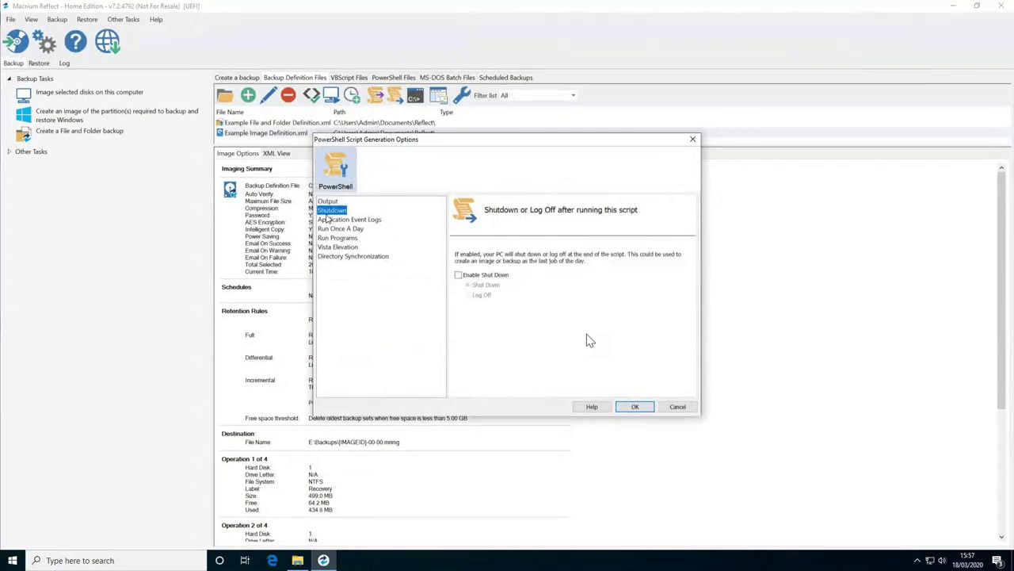
click(333, 220)
click(346, 229)
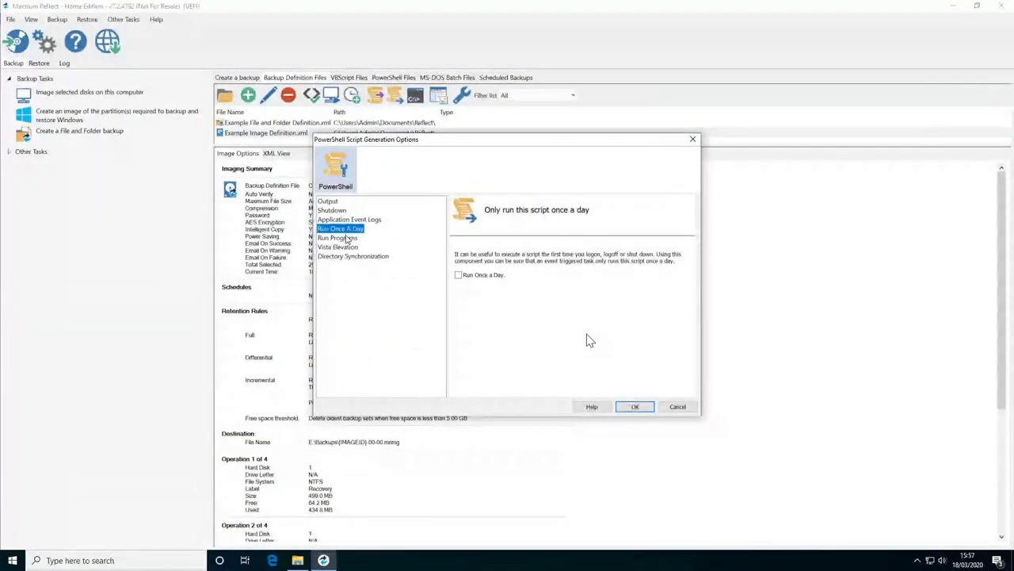
Step: Set the PowerShell script to run Get time.bat from the desktop's Scripts folder at its start, and cancel the script generation
click(348, 238)
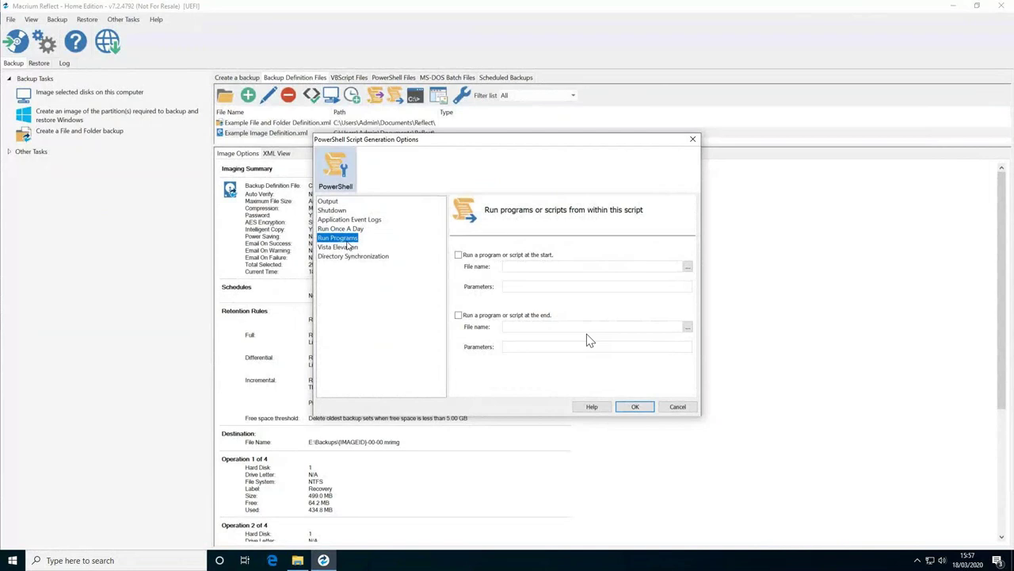
click(474, 258)
click(687, 266)
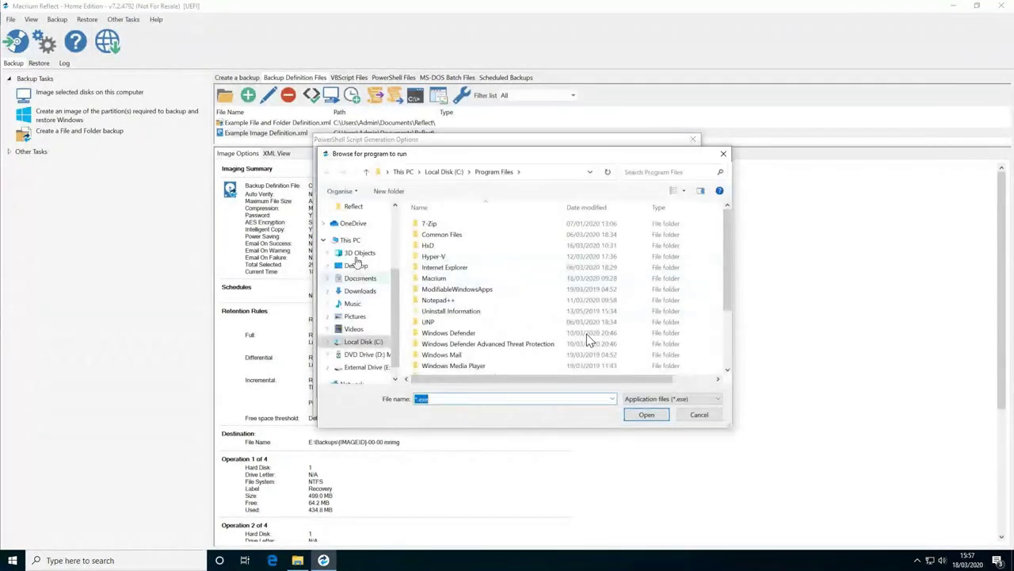
click(356, 265)
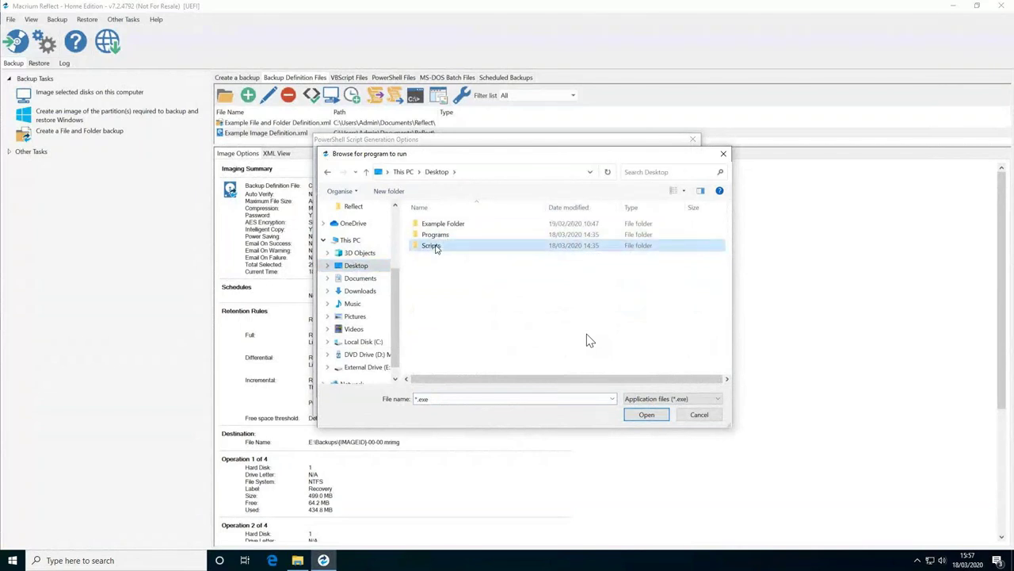
double_click(433, 245)
click(672, 398)
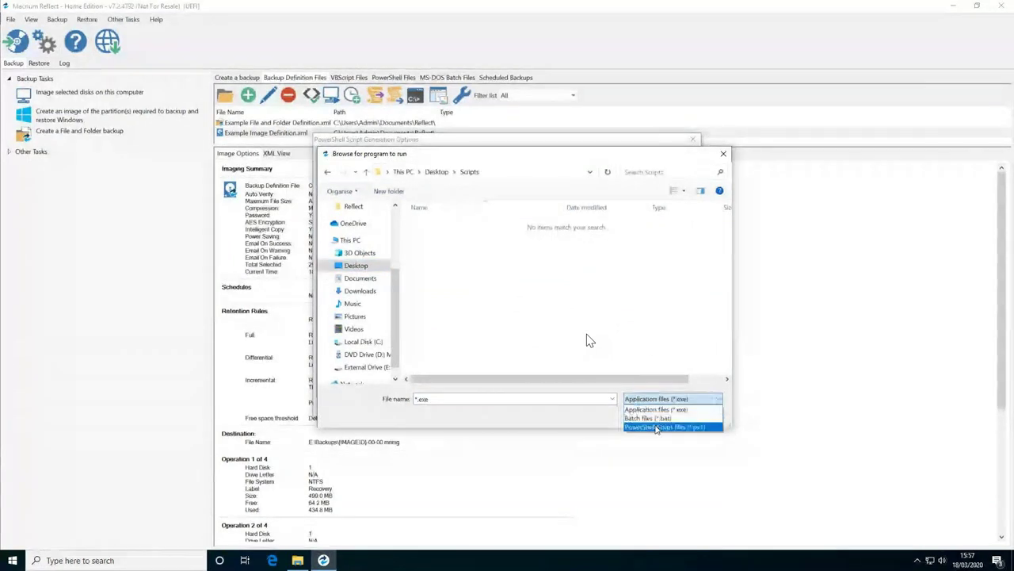
click(658, 424)
key(Down)
key(Return)
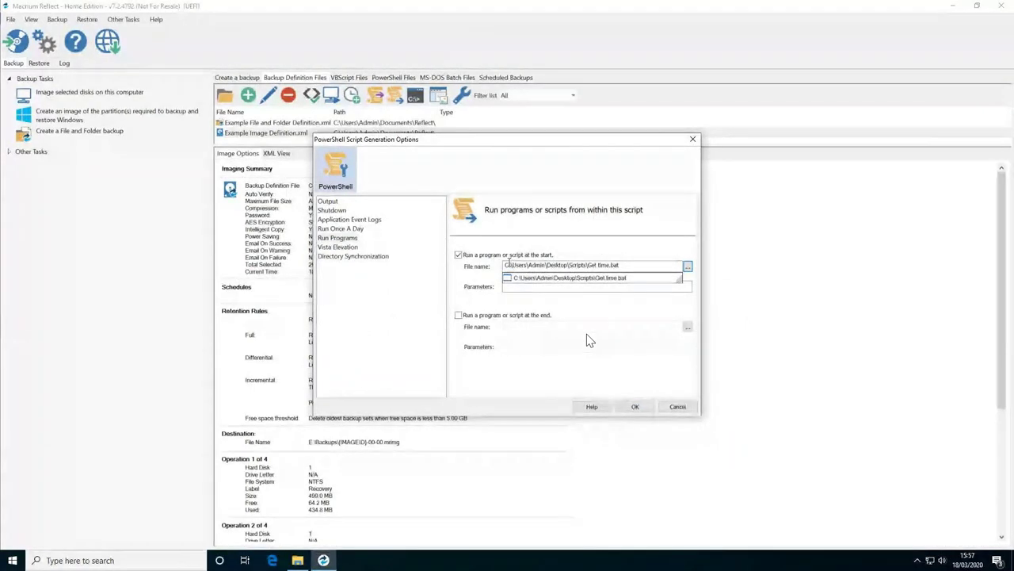
click(623, 278)
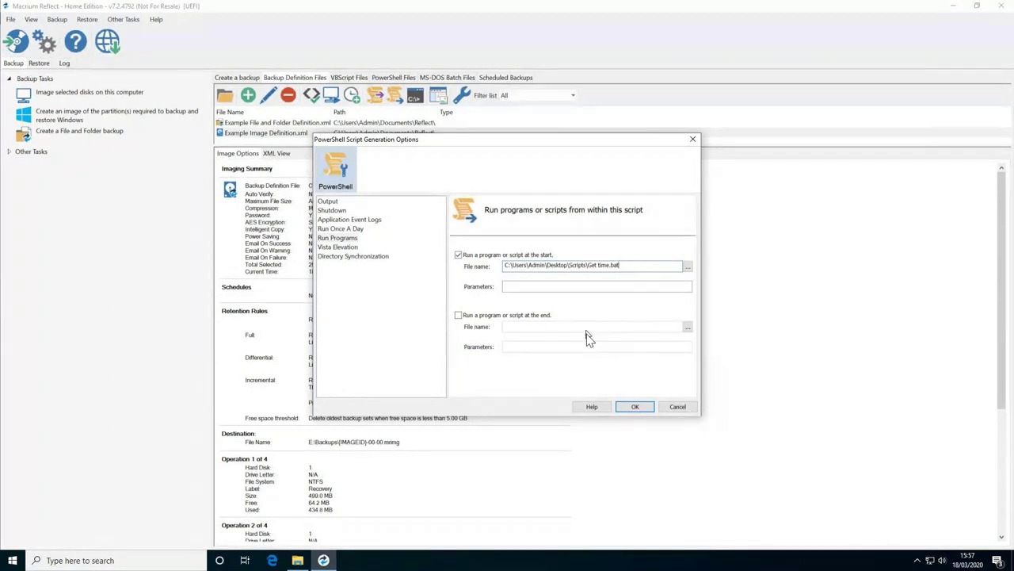
click(677, 407)
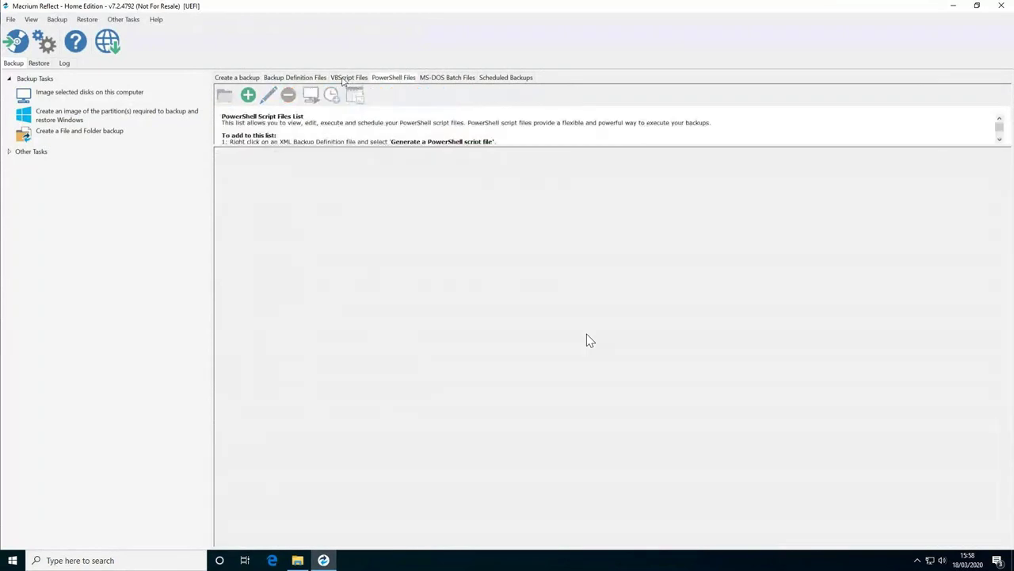
Step: View the PowerShell script files list and the MS-DOS batch files list
click(397, 78)
click(441, 78)
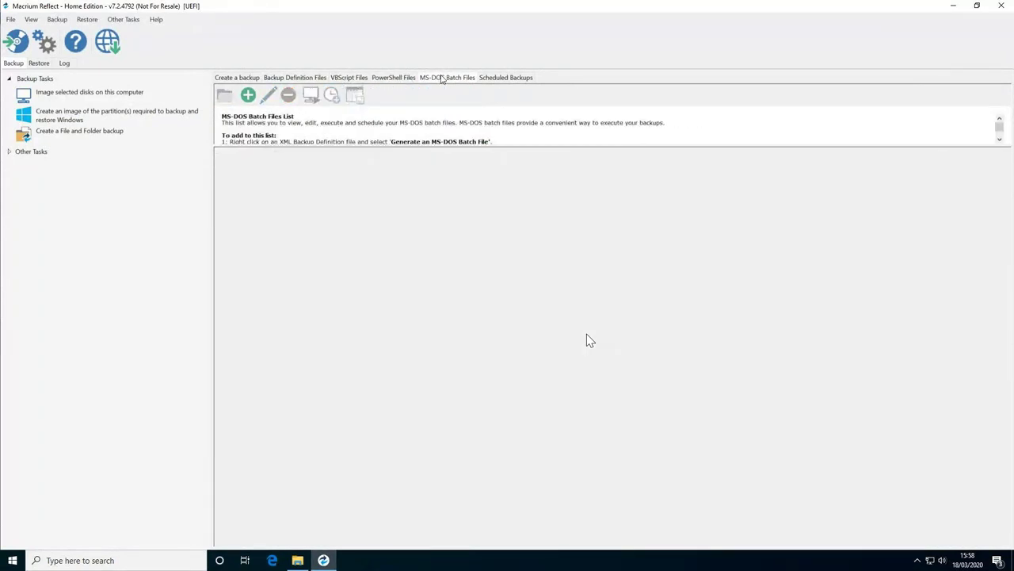